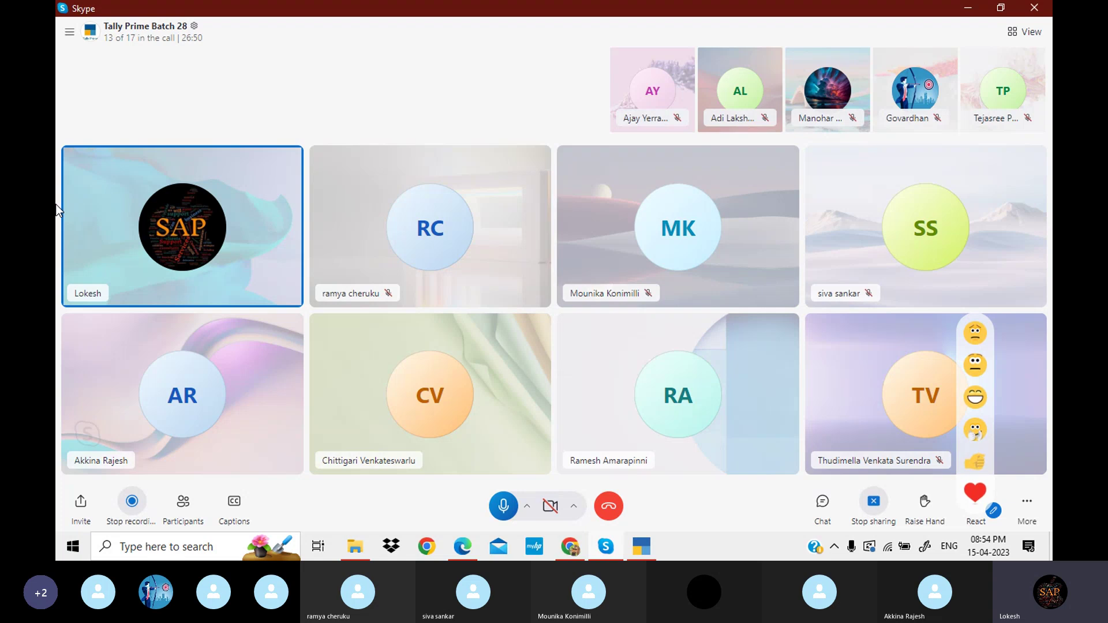
- Minimize the Skype group call window to reveal TallyPrime behind it
{"action": "left_click", "coordinate": [968, 8]}
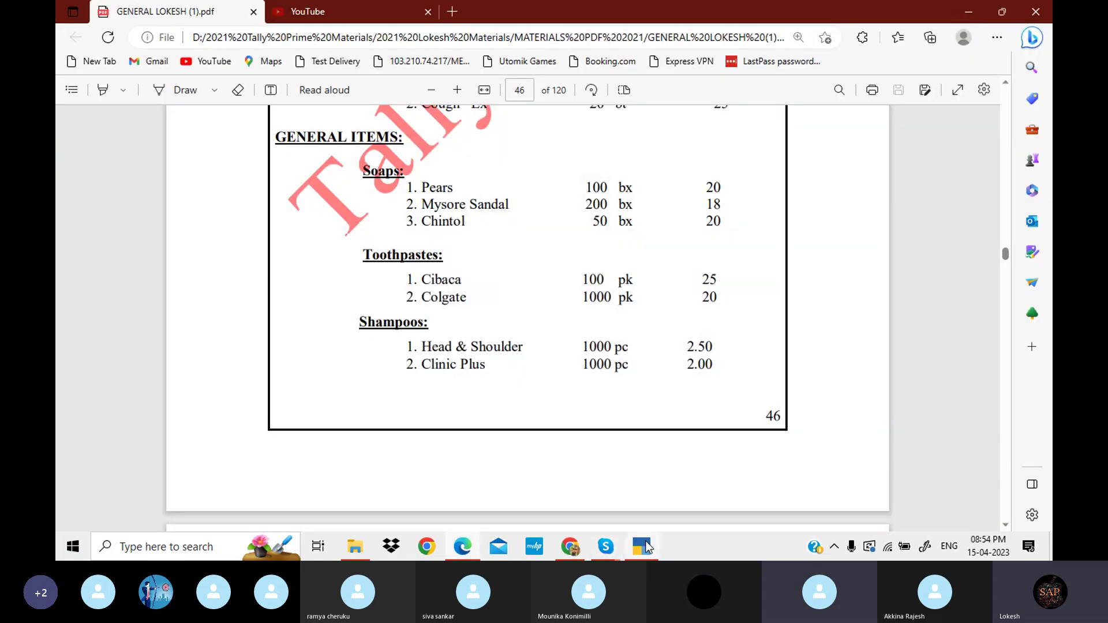
- Quit the blank Stock Item Creation without saving and move down the Gateway of Tally menu
{"action": "left_click", "coordinate": [641, 546]}
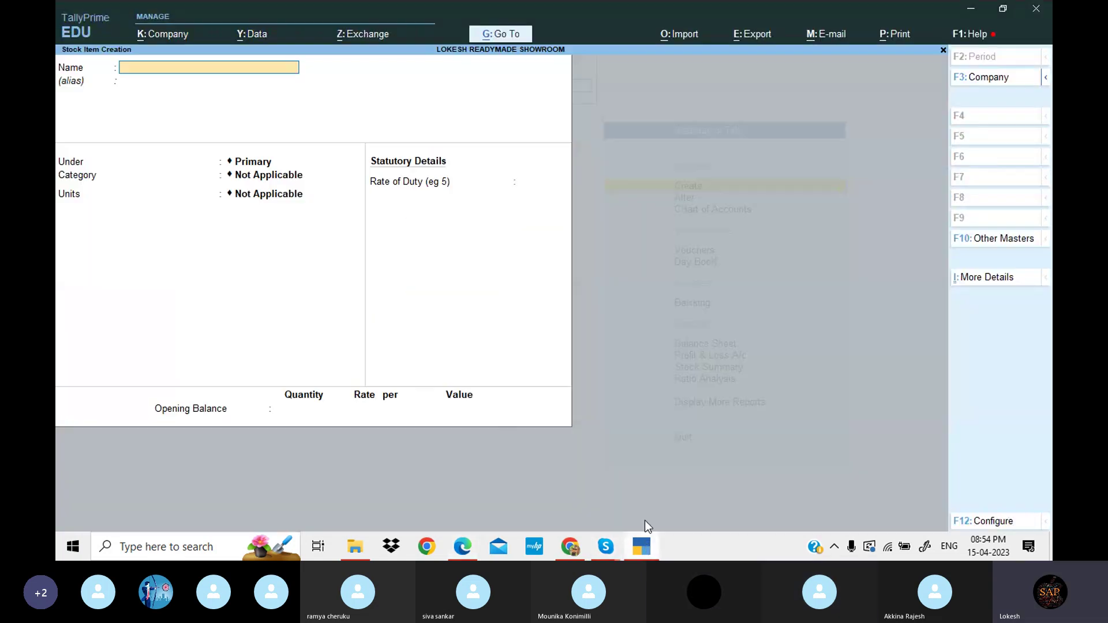
{"action": "key", "text": "Escape"}
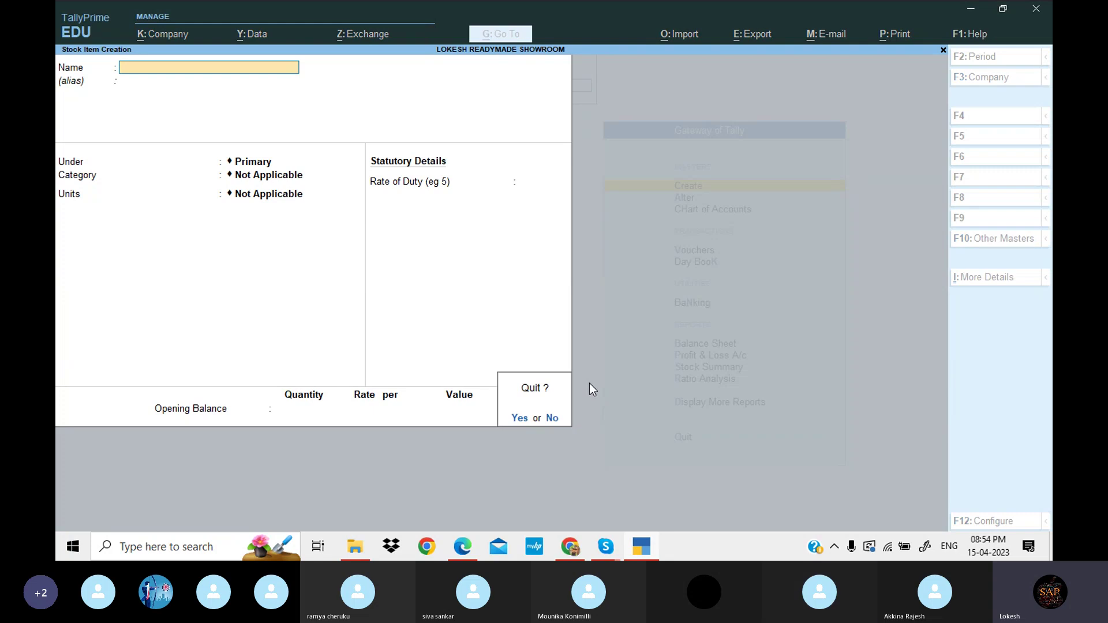
{"action": "key", "text": "Return"}
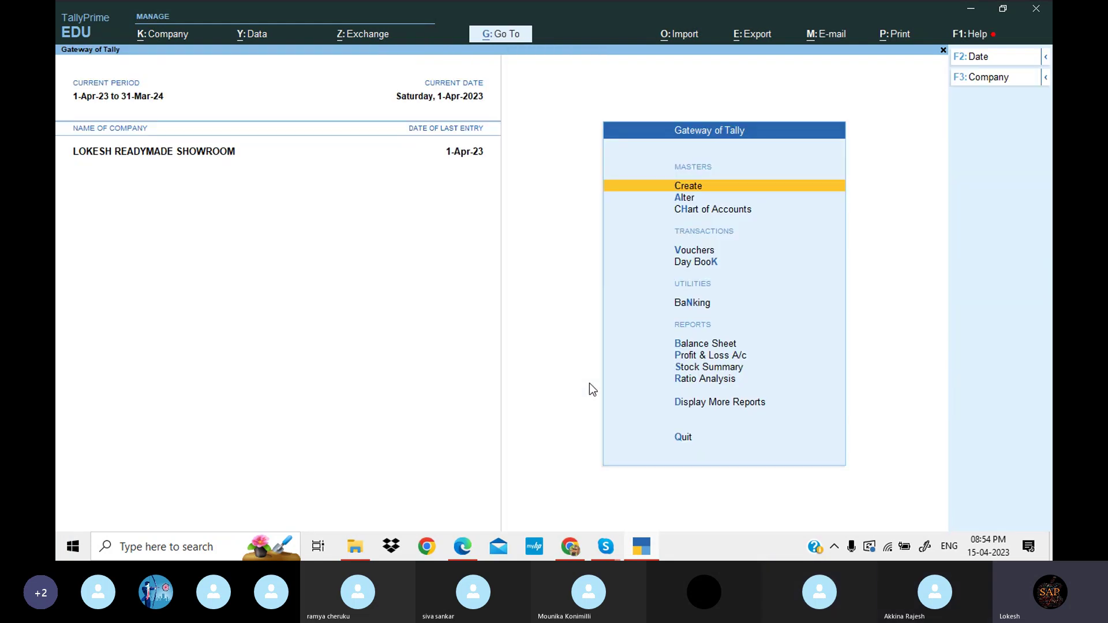
{"action": "key", "text": "Down"}
{"action": "key", "text": "Down"}
{"action": "key", "text": "Down"}
{"action": "key", "text": "Down"}
{"action": "key", "text": "Down"}
{"action": "key", "text": "Down"}
{"action": "key", "text": "Down"}
{"action": "key", "text": "Down"}
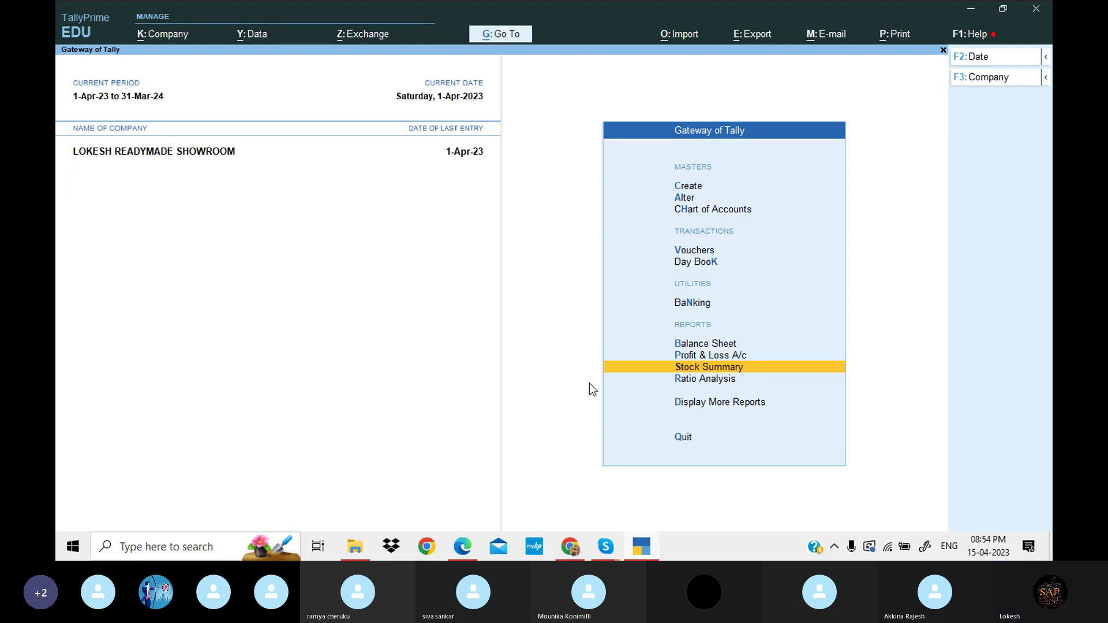
- Open the detailed Stock Summary with Show Goods Inwards and Outwards both set to Yes
{"action": "key", "text": "Return"}
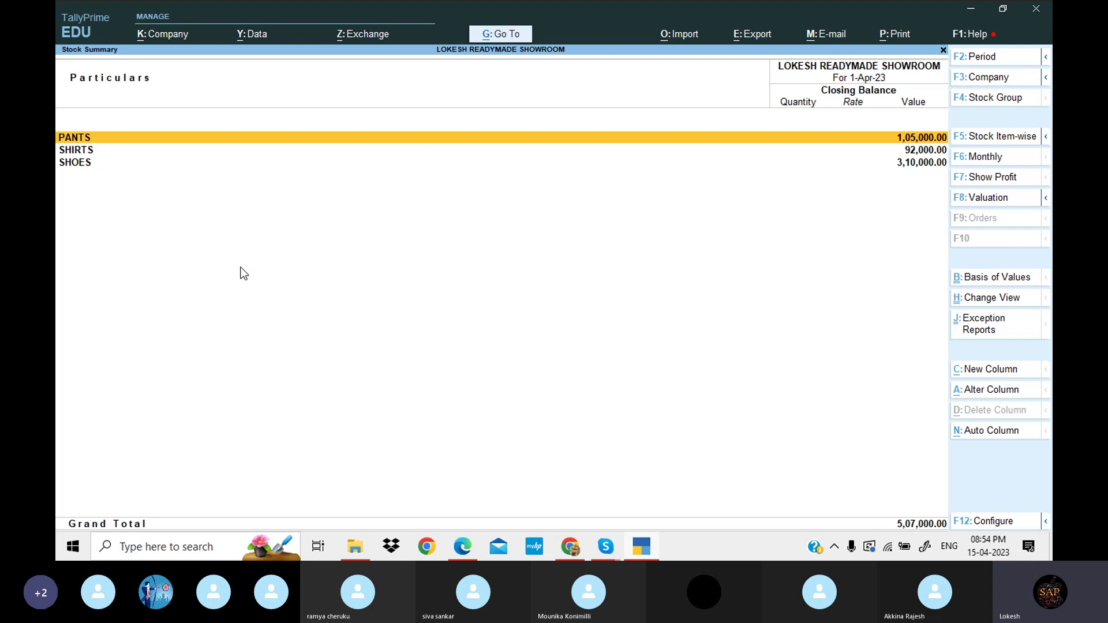
{"action": "key", "text": "alt+F5"}
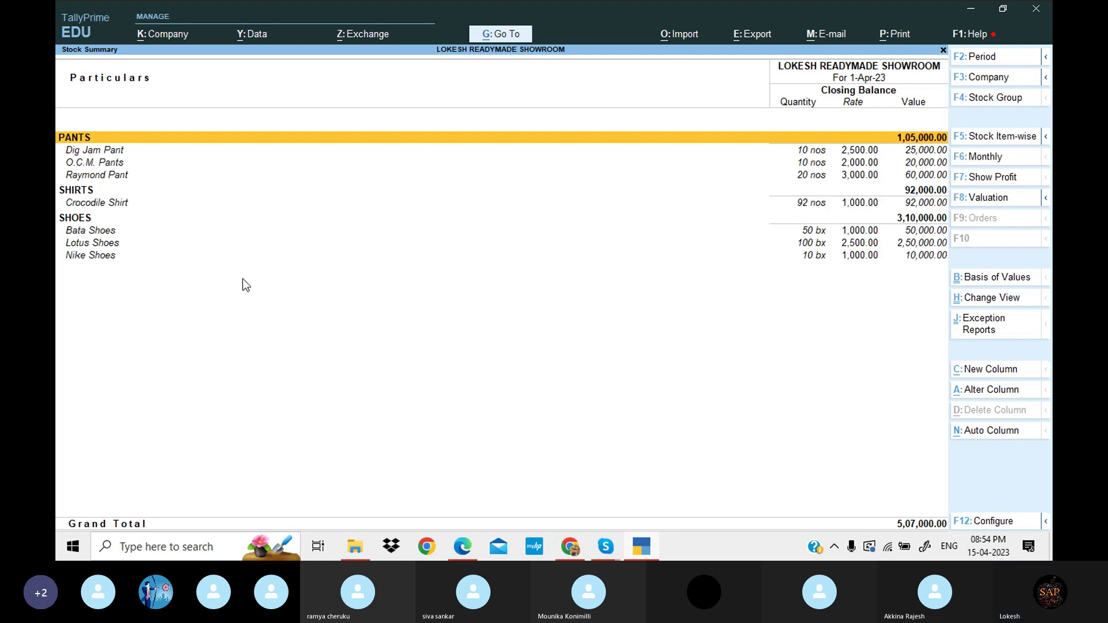
{"action": "left_click", "coordinate": [995, 524]}
{"action": "key", "text": "Return"}
{"action": "key", "text": "Return"}
{"action": "key", "text": "Return"}
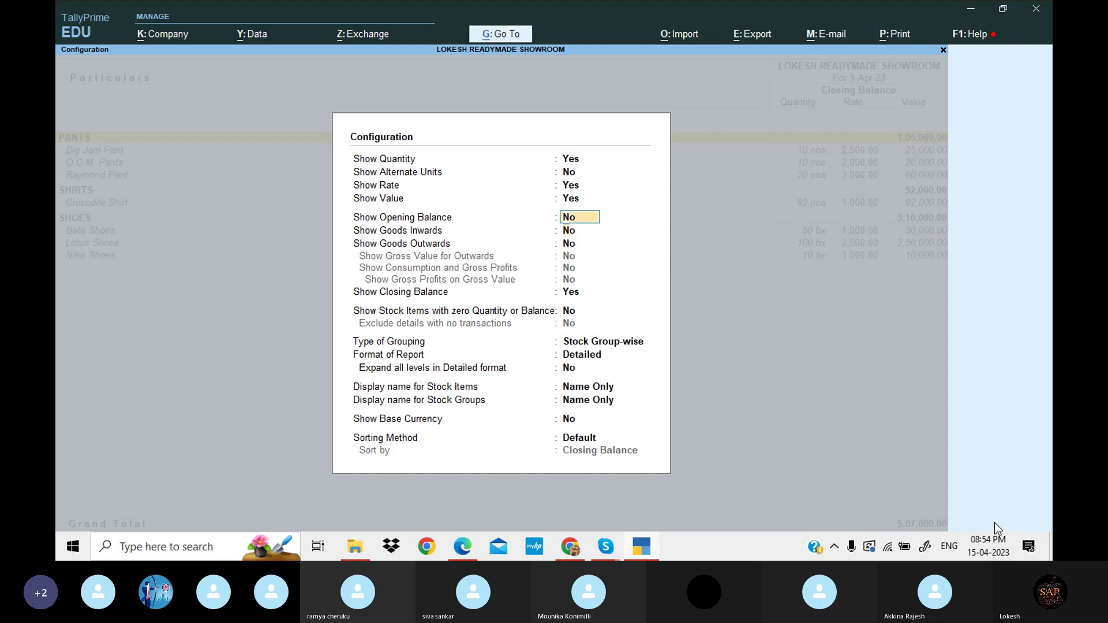
{"action": "key", "text": "Return"}
{"action": "type", "text": "y"}
{"action": "key", "text": "Return"}
{"action": "type", "text": "y"}
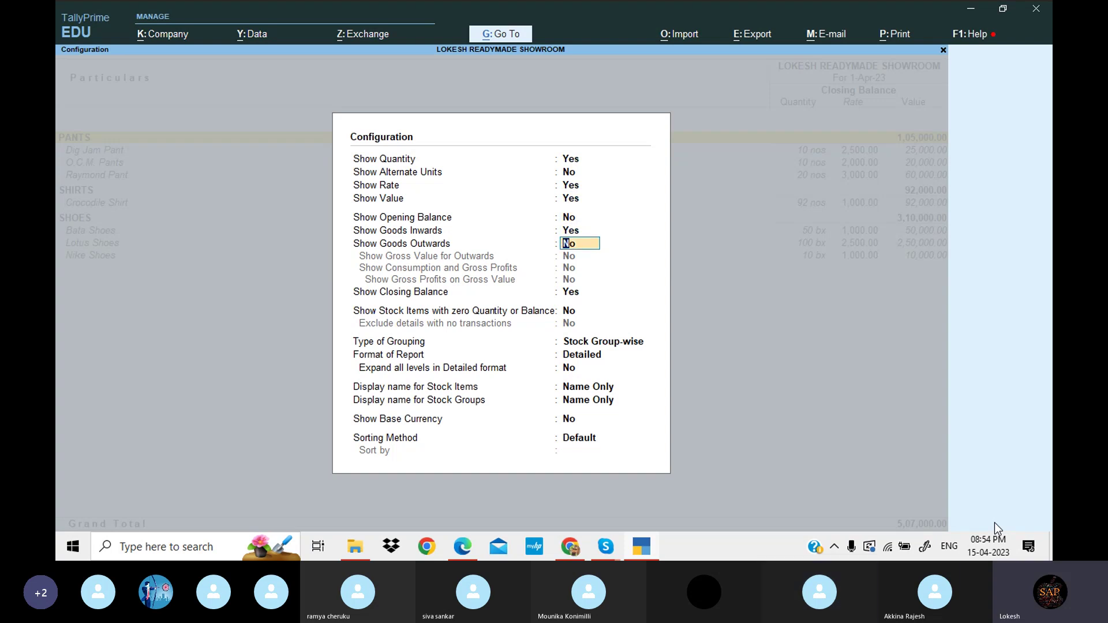
{"action": "key", "text": "Return"}
{"action": "key", "text": "Return"}
{"action": "key", "text": "Return"}
{"action": "key", "text": "Return"}
{"action": "key", "text": "Return"}
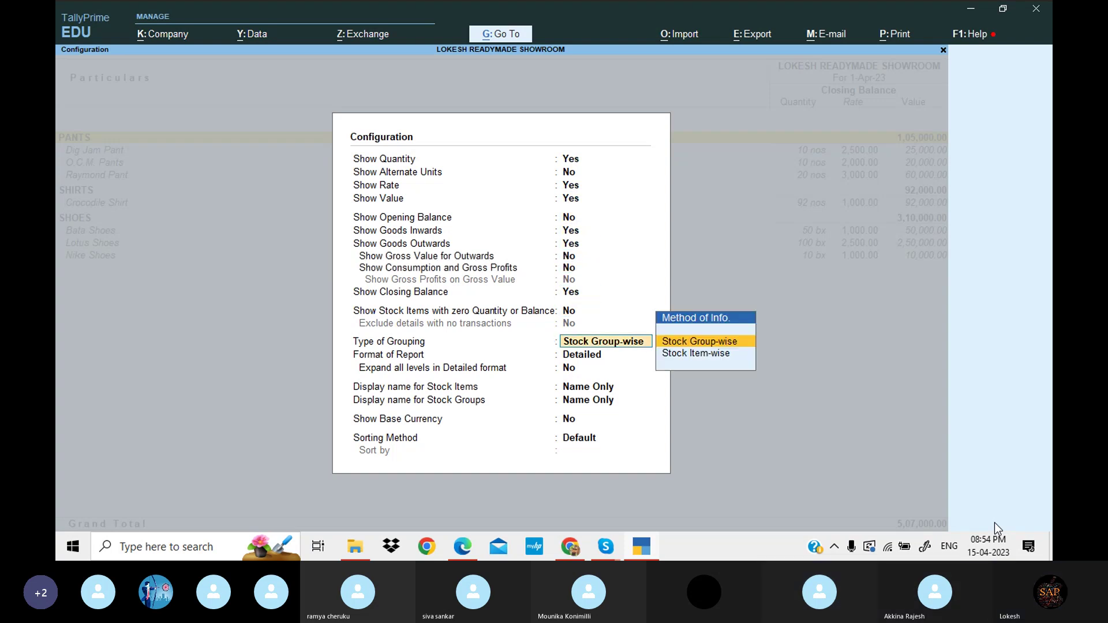
{"action": "key", "text": "Return"}
{"action": "key", "text": "Return"}
{"action": "key", "text": "Return"}
{"action": "key", "text": "Return"}
{"action": "key", "text": "Return"}
{"action": "key", "text": "Return"}
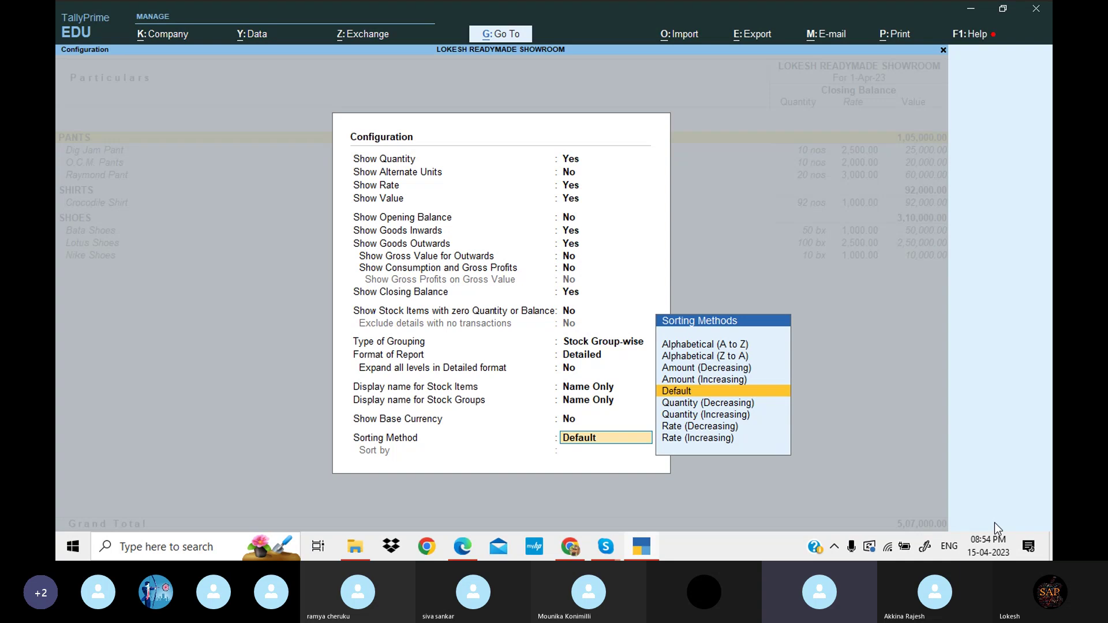
{"action": "key", "text": "Return"}
{"action": "key", "text": "Down"}
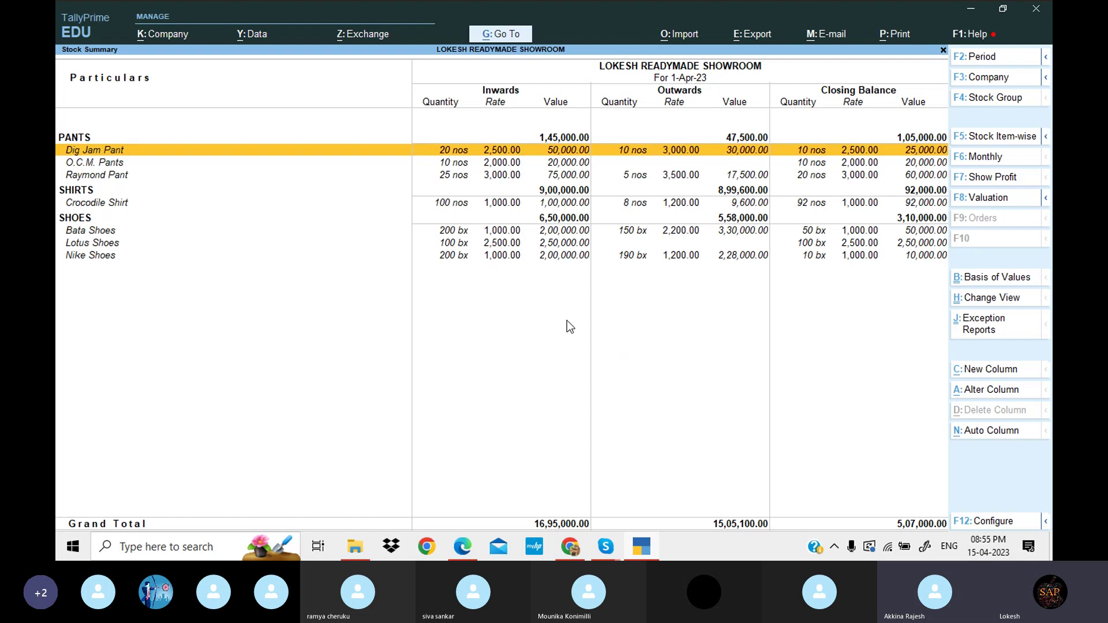
- Export the current Stock Summary in Excel (Spreadsheet) format as StkSum.xlsx
{"action": "left_click", "coordinate": [769, 37]}
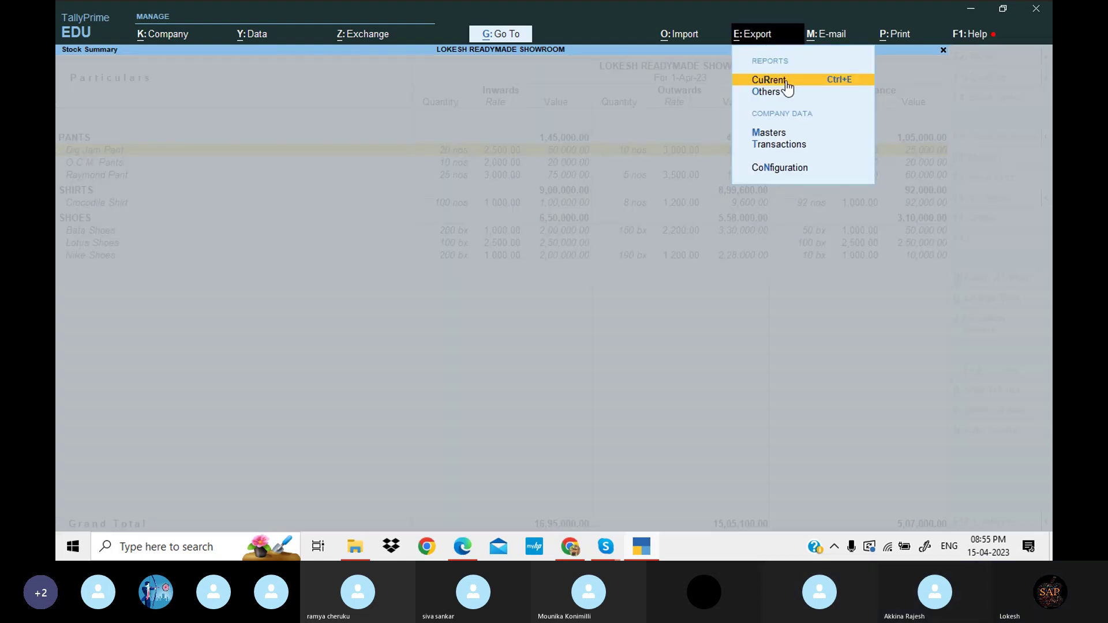
{"action": "left_click", "coordinate": [769, 80]}
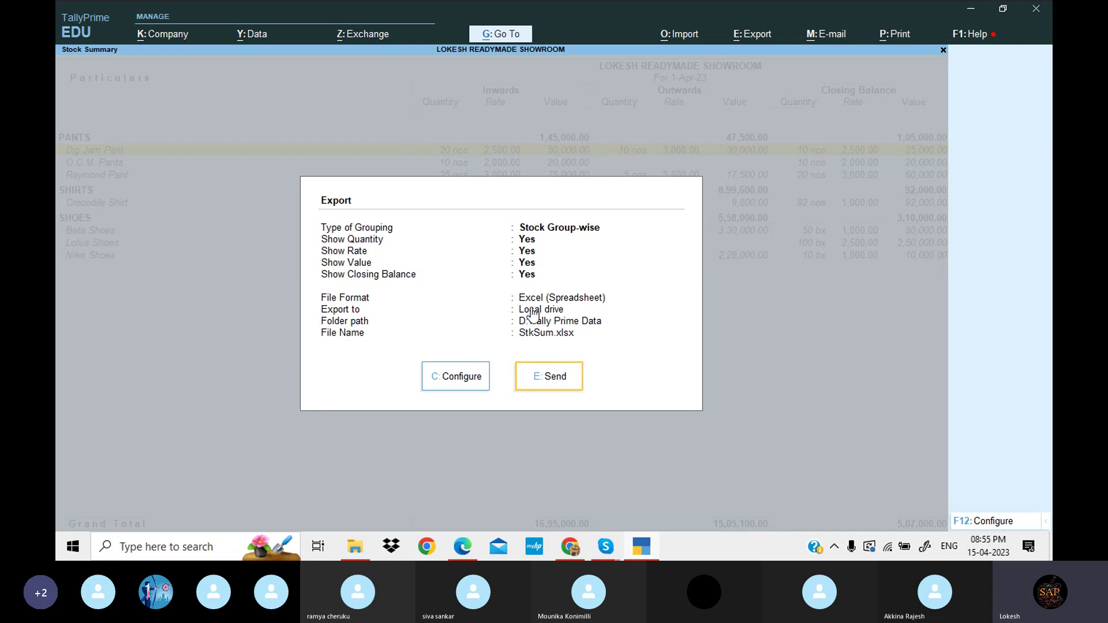
{"action": "left_click", "coordinate": [462, 379]}
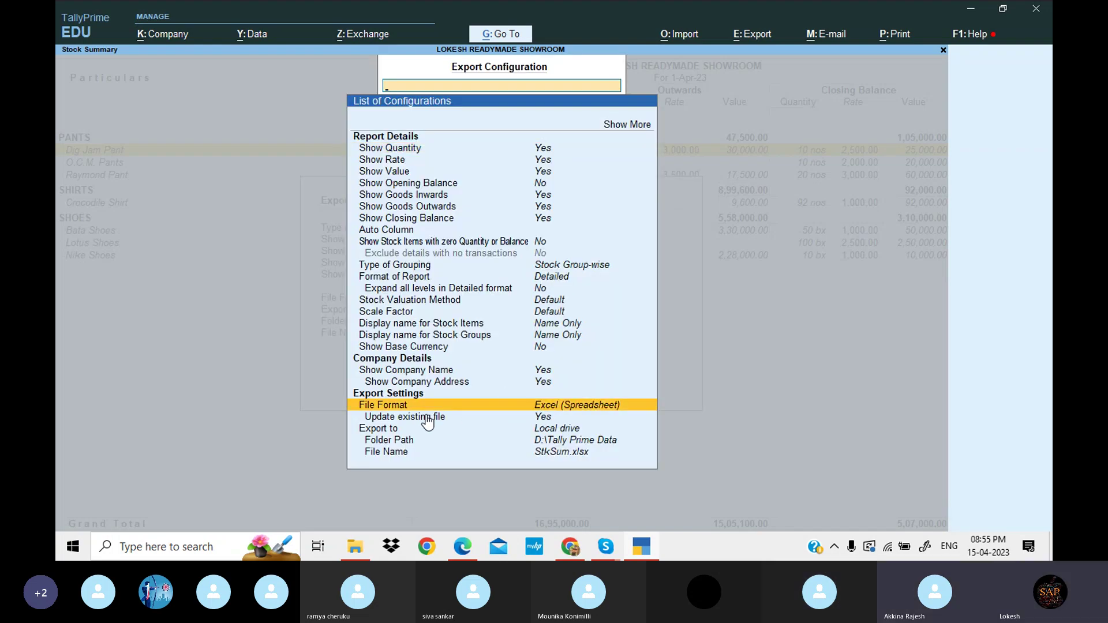
{"action": "left_click", "coordinate": [584, 407]}
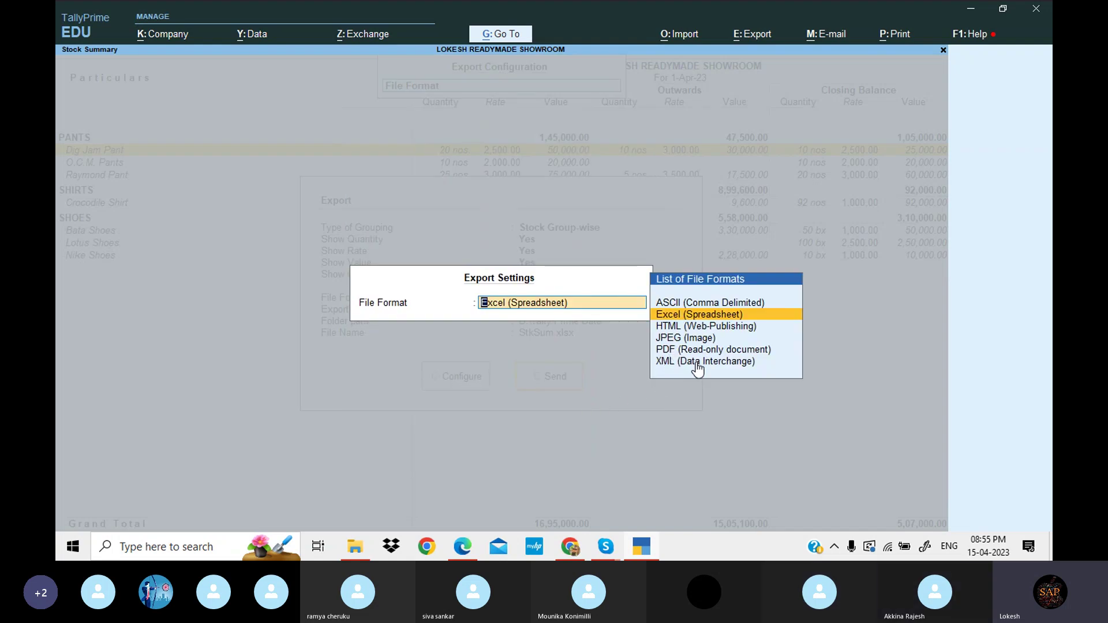
{"action": "left_click", "coordinate": [675, 339]}
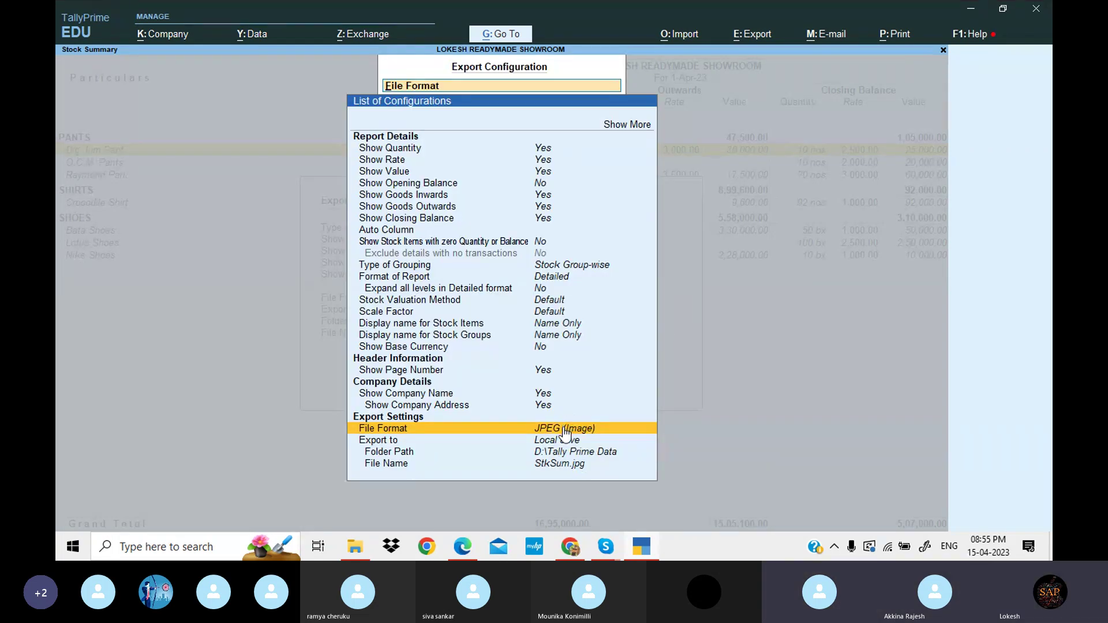
{"action": "left_click", "coordinate": [566, 429]}
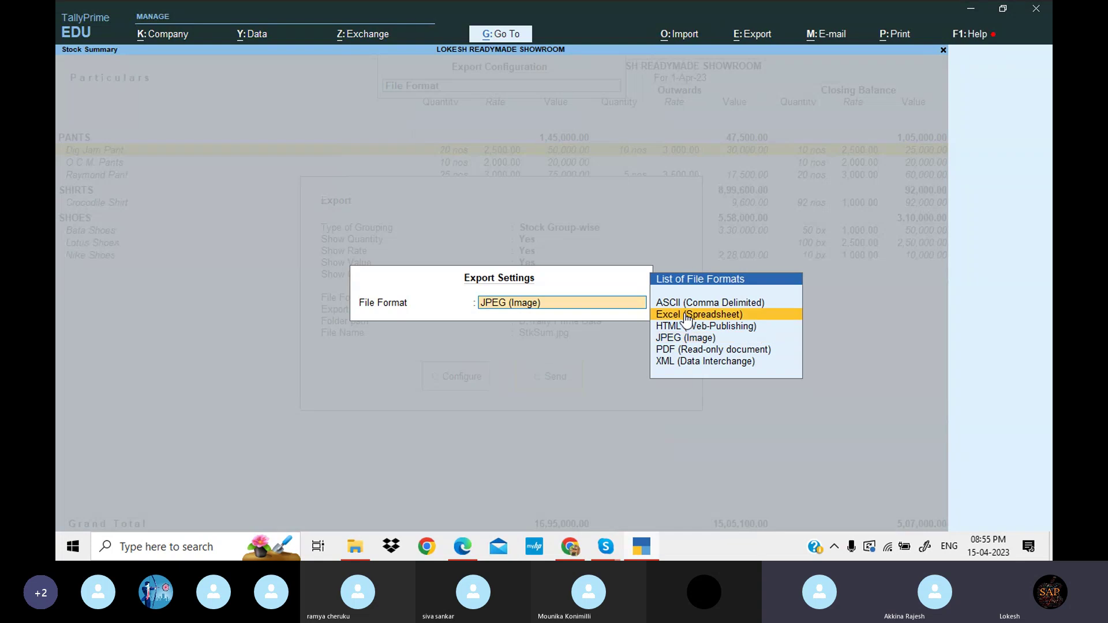
{"action": "left_click", "coordinate": [685, 314]}
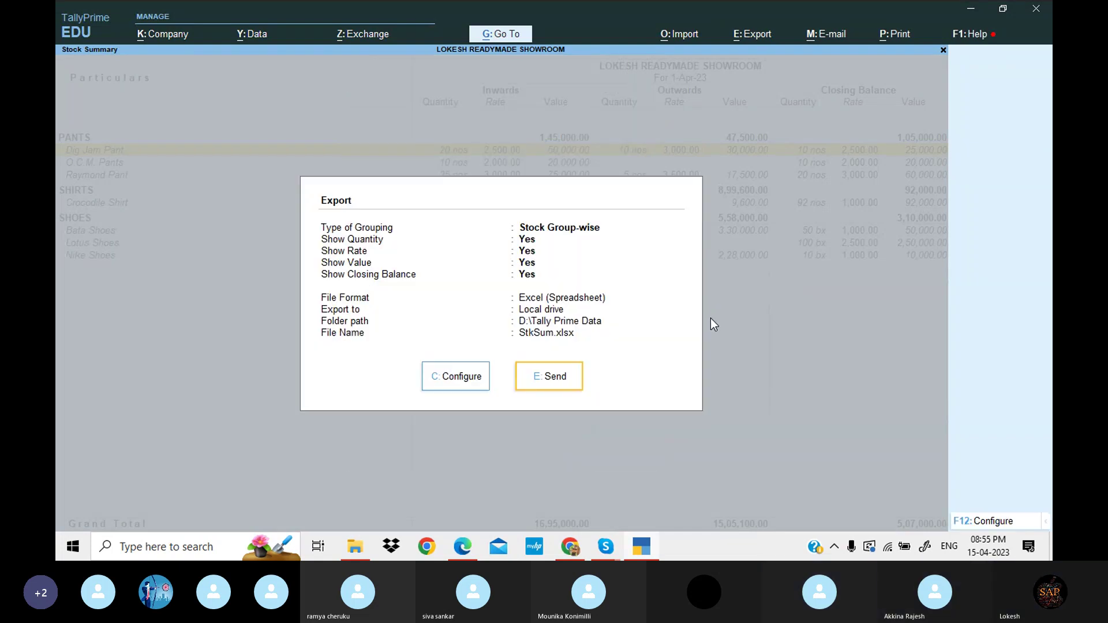
{"action": "left_click", "coordinate": [562, 382]}
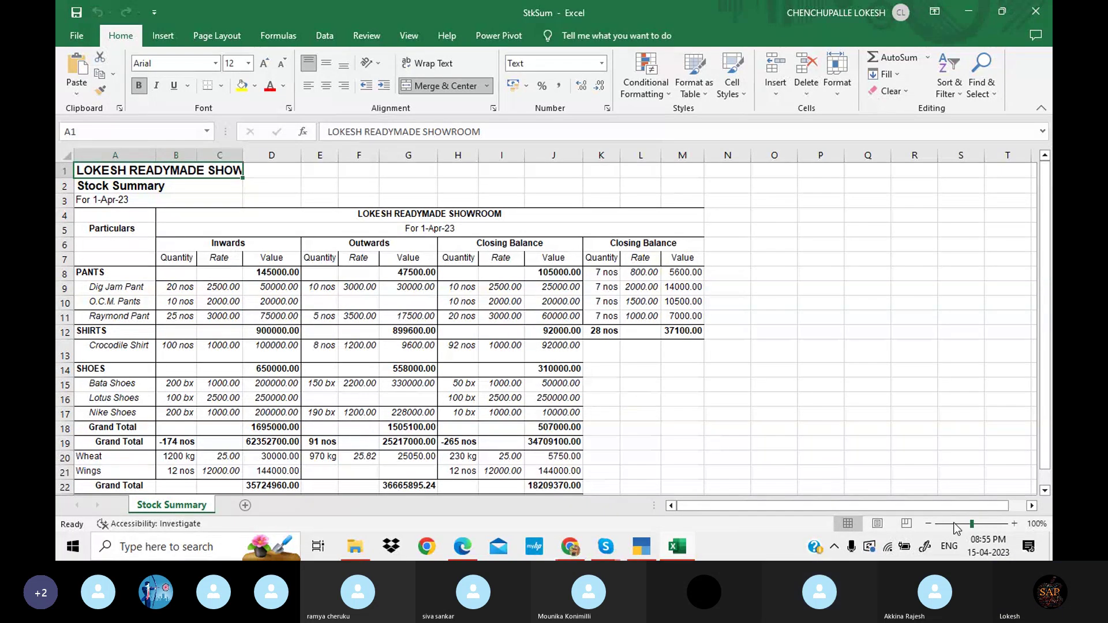
- Apply All Borders to the stock summary range A1:M19 in Excel
{"action": "left_click", "coordinate": [928, 524]}
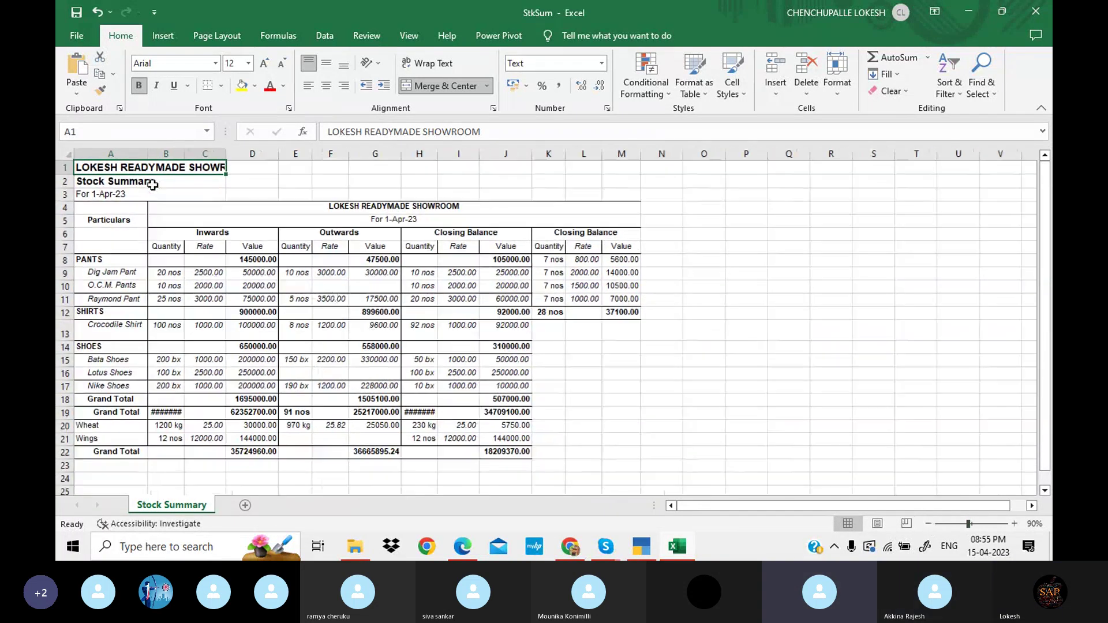
{"action": "mouse_move", "coordinate": [151, 169]}
{"action": "left_mouse_down"}
{"action": "mouse_move", "coordinate": [545, 416]}
{"action": "mouse_move", "coordinate": [554, 465]}
{"action": "left_mouse_up"}
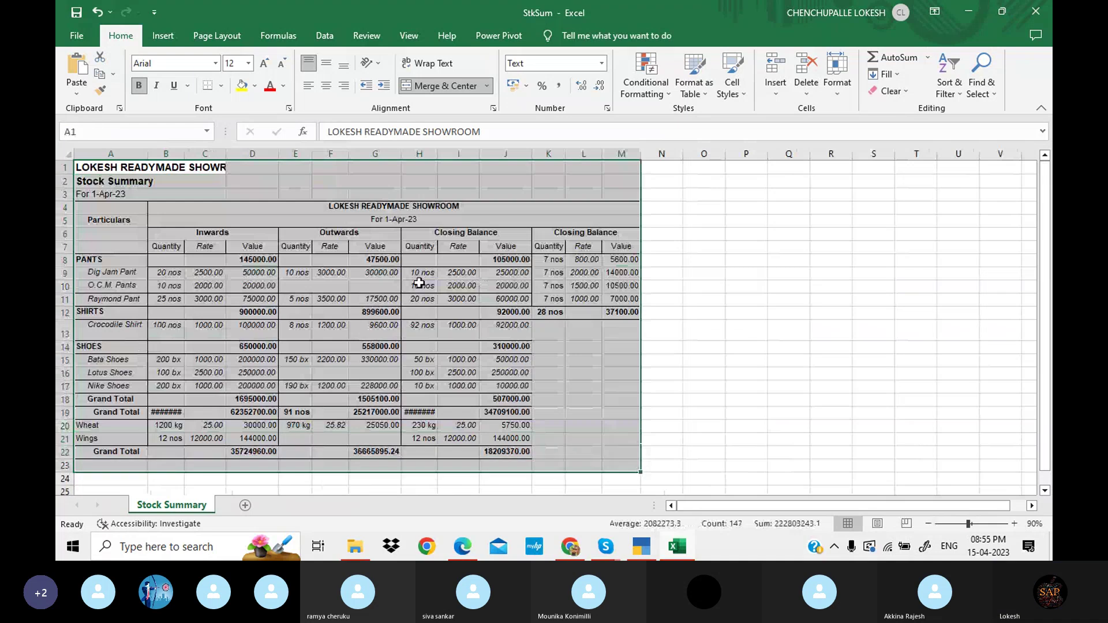
{"action": "left_click", "coordinate": [221, 85]}
{"action": "left_click", "coordinate": [257, 215]}
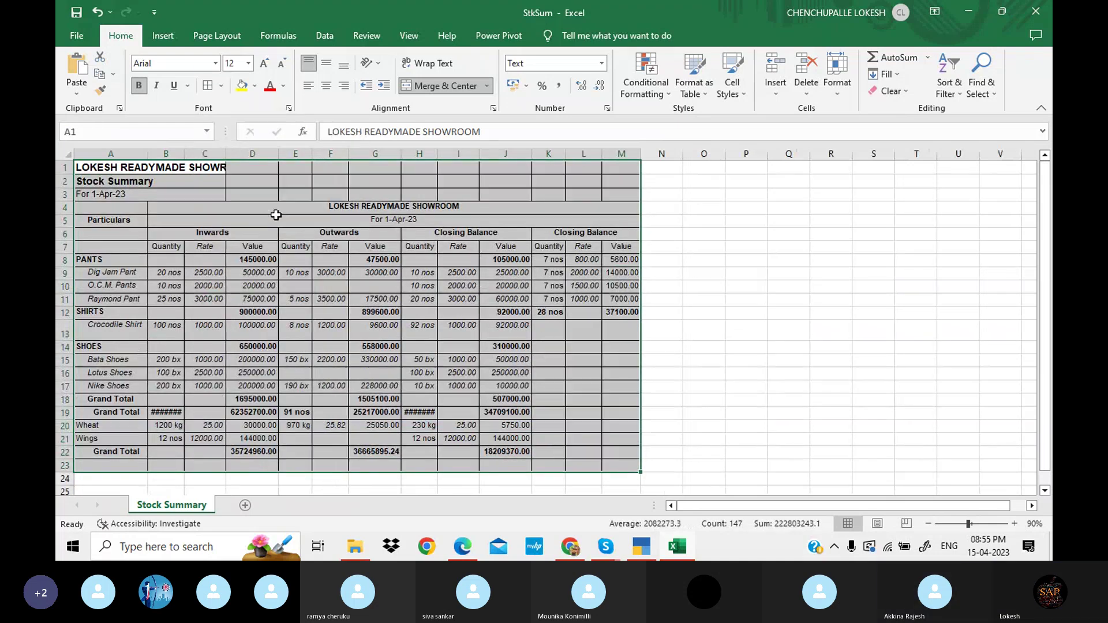
{"action": "left_click", "coordinate": [486, 266]}
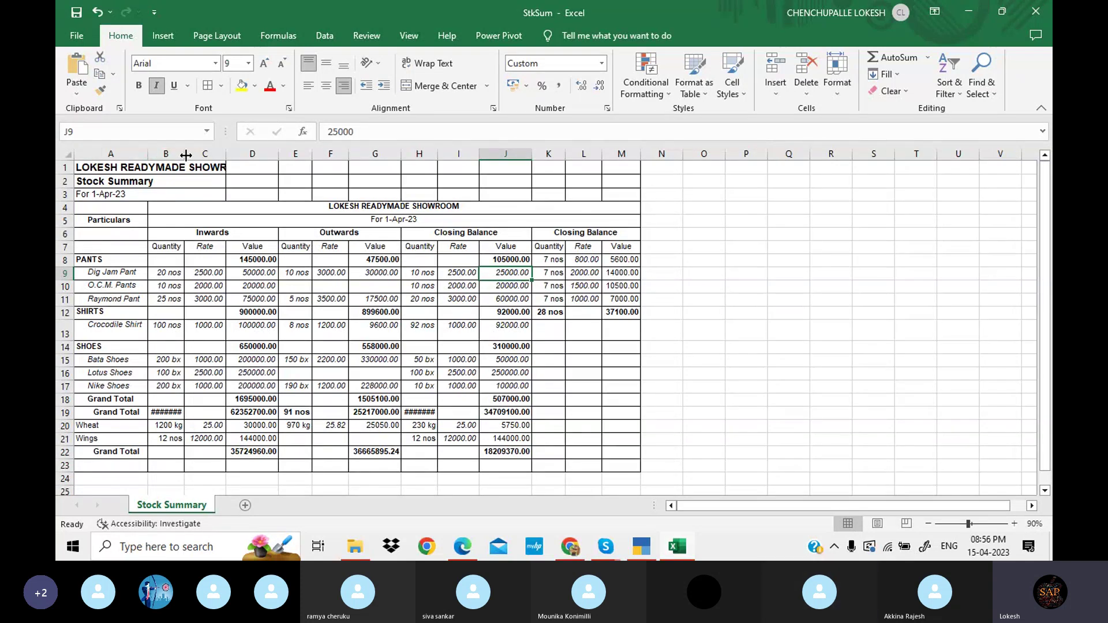
- Widen column B so B19 shows -174 nos, then close StkSum.xlsx without saving
{"action": "left_click_drag", "start_coordinate": [186, 155], "coordinate": [201, 155]}
{"action": "left_click", "coordinate": [317, 286]}
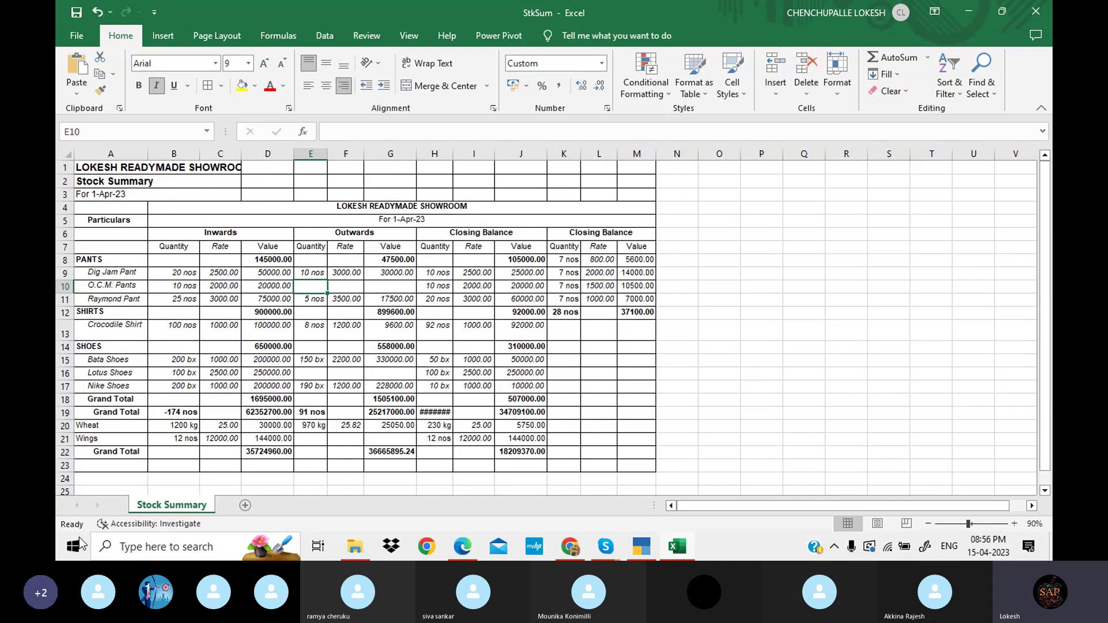
{"action": "left_click", "coordinate": [659, 372]}
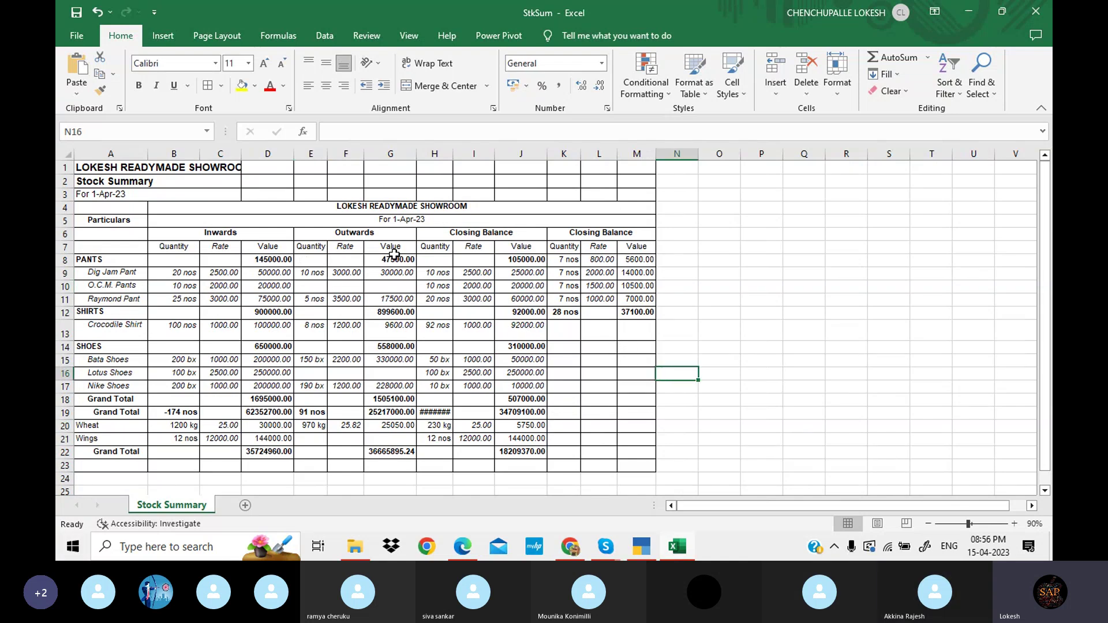
{"action": "left_click", "coordinate": [1036, 11]}
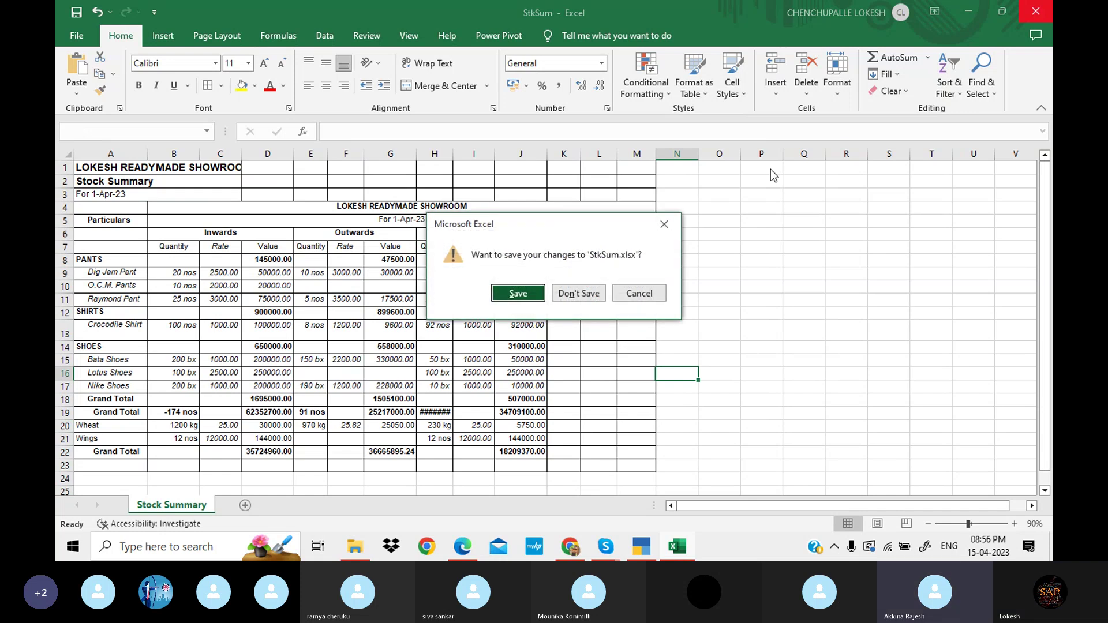
{"action": "left_click", "coordinate": [587, 294]}
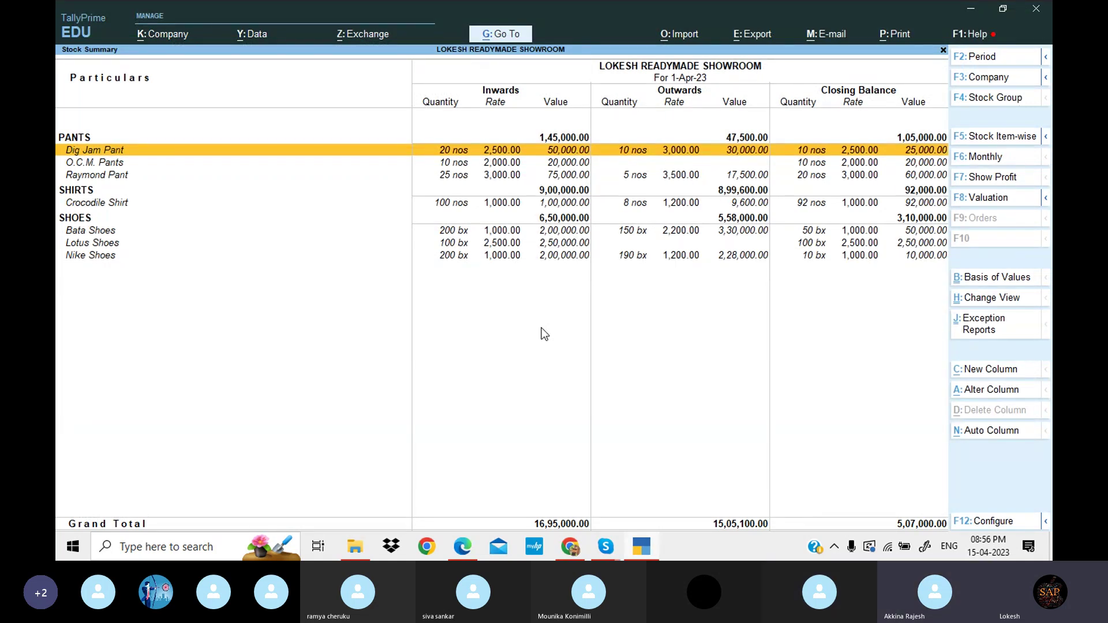
- Open the Trial Balance from More Reports in detailed view with Alt+F5
{"action": "key", "text": "Escape"}
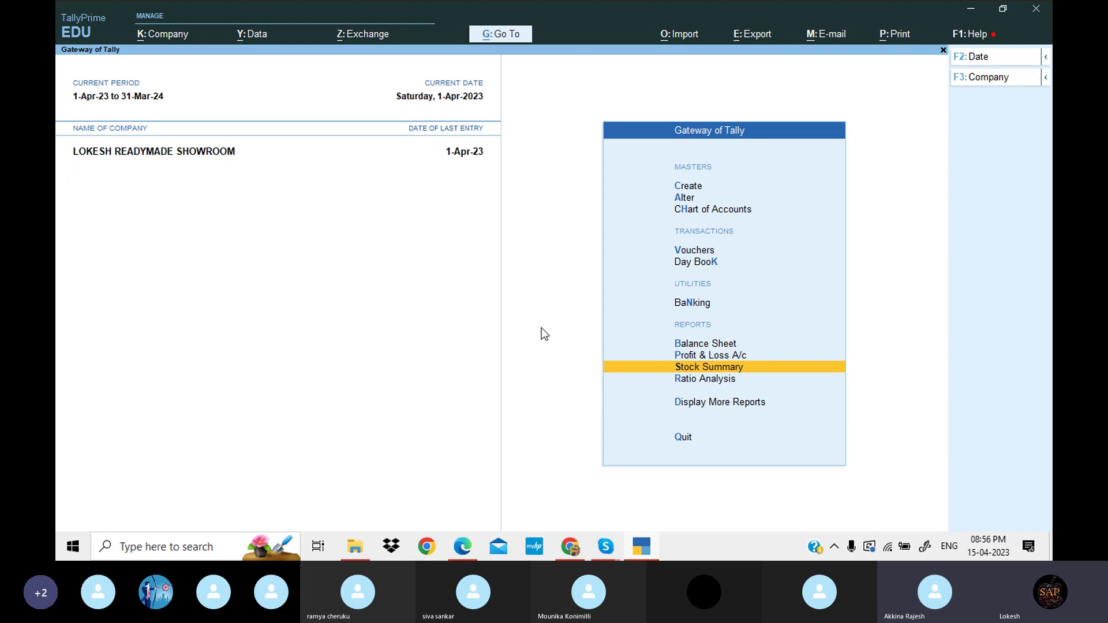
{"action": "key", "text": "Down"}
{"action": "key", "text": "Down"}
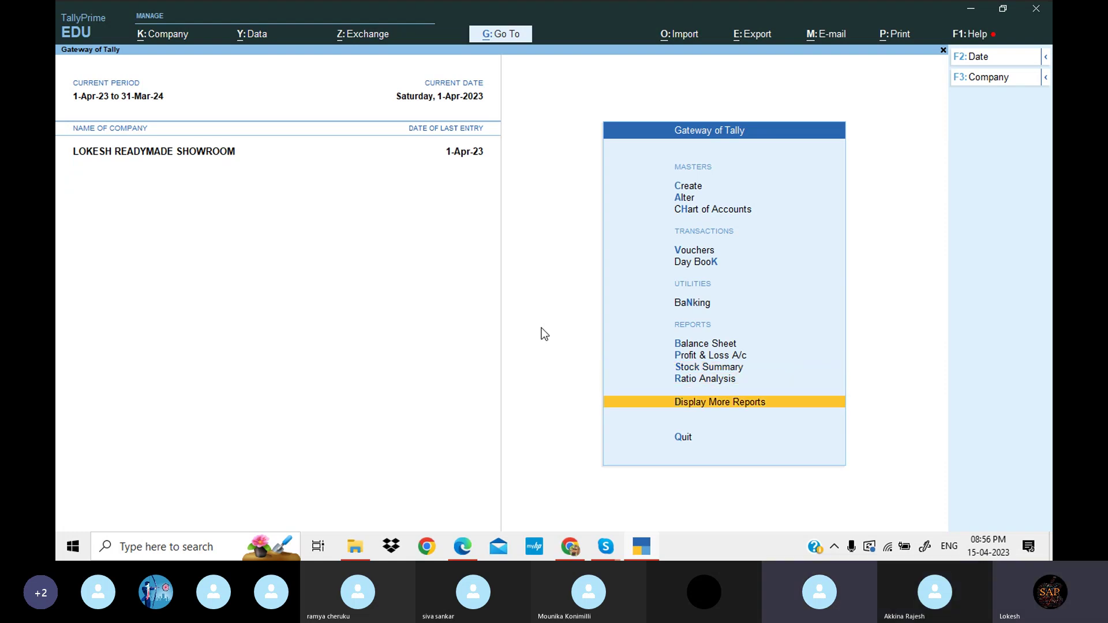
{"action": "key", "text": "Return"}
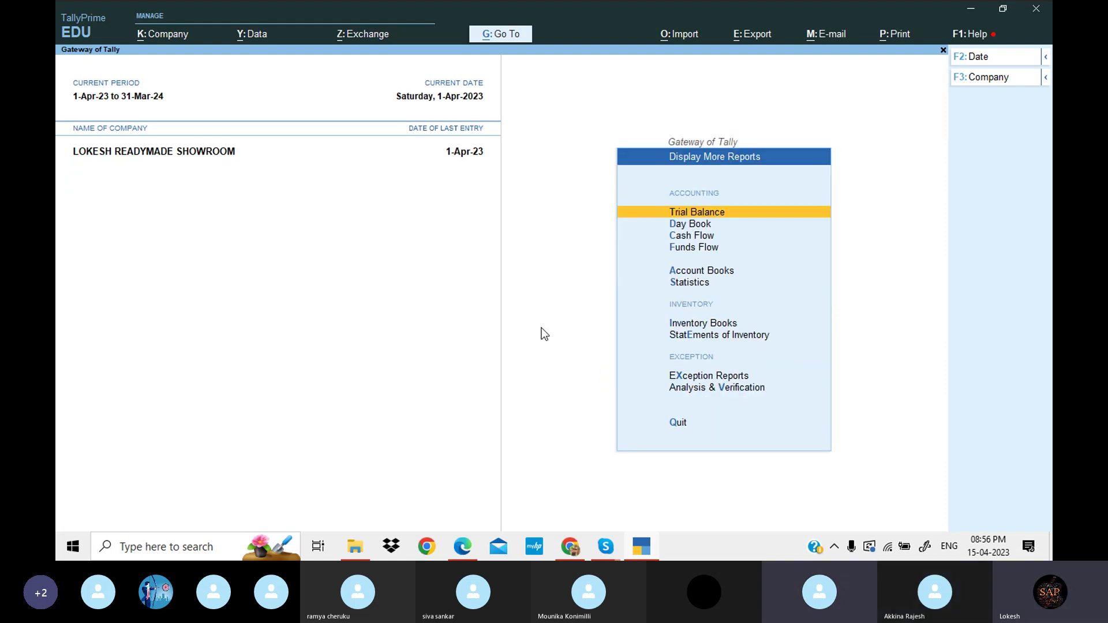
{"action": "key", "text": "Return"}
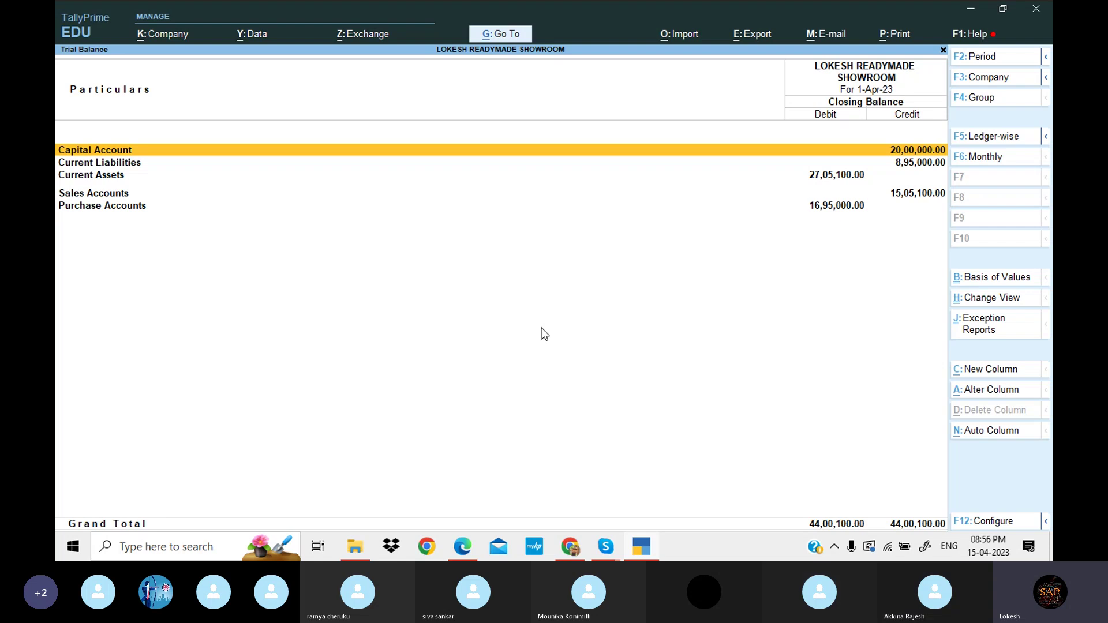
{"action": "key", "text": "alt+F5"}
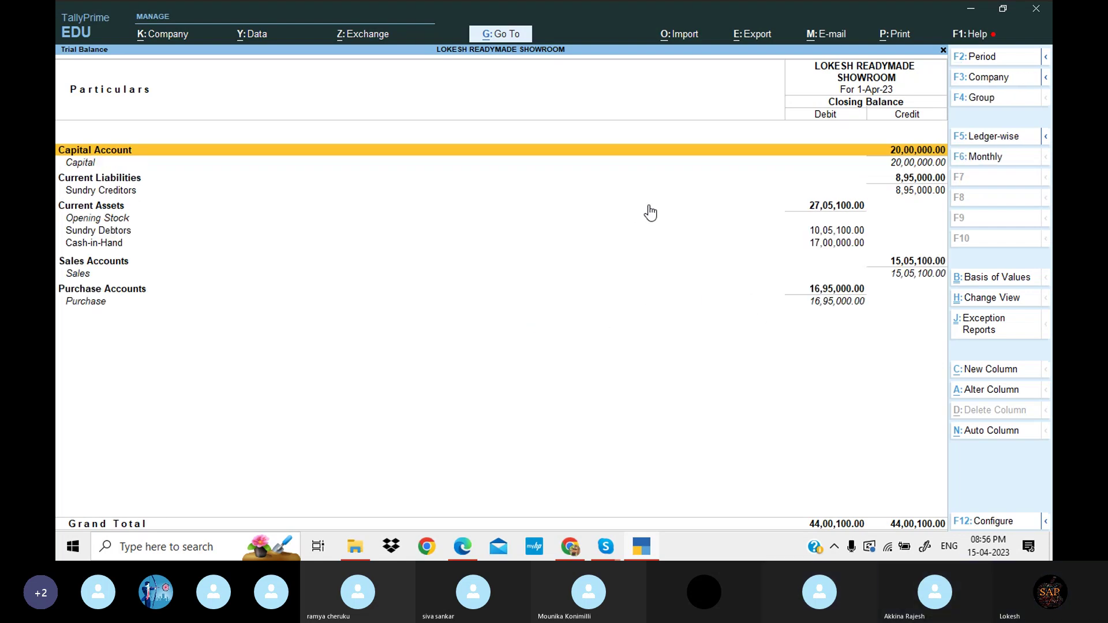
- Export the current Trial Balance to Excel as TrialBal.xlsx
{"action": "left_click", "coordinate": [759, 37]}
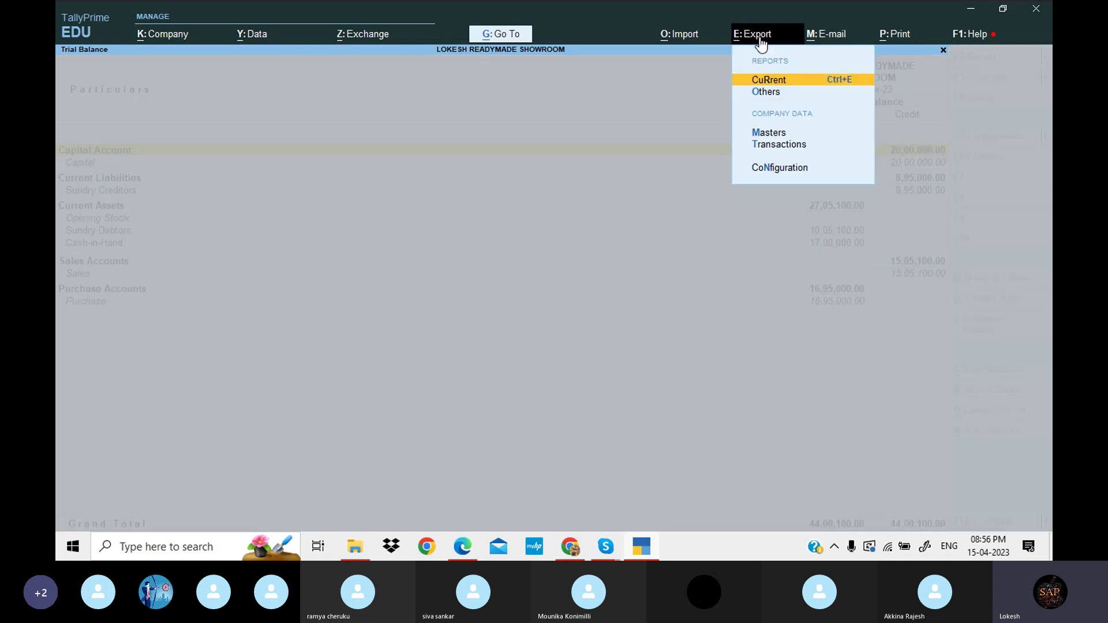
{"action": "left_click", "coordinate": [824, 87]}
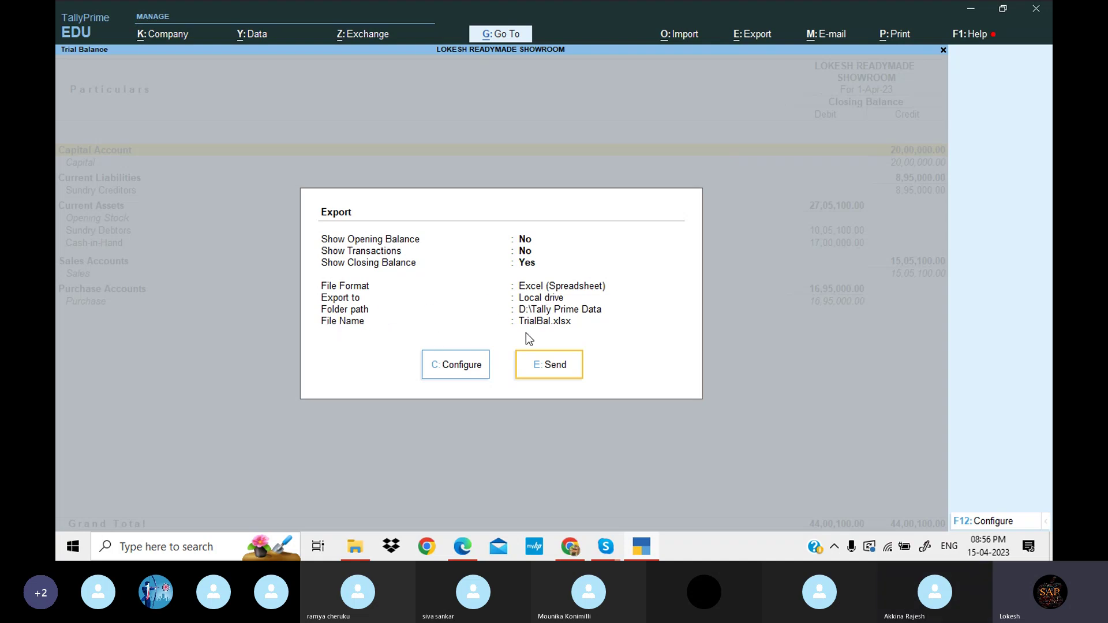
{"action": "left_click", "coordinate": [561, 376]}
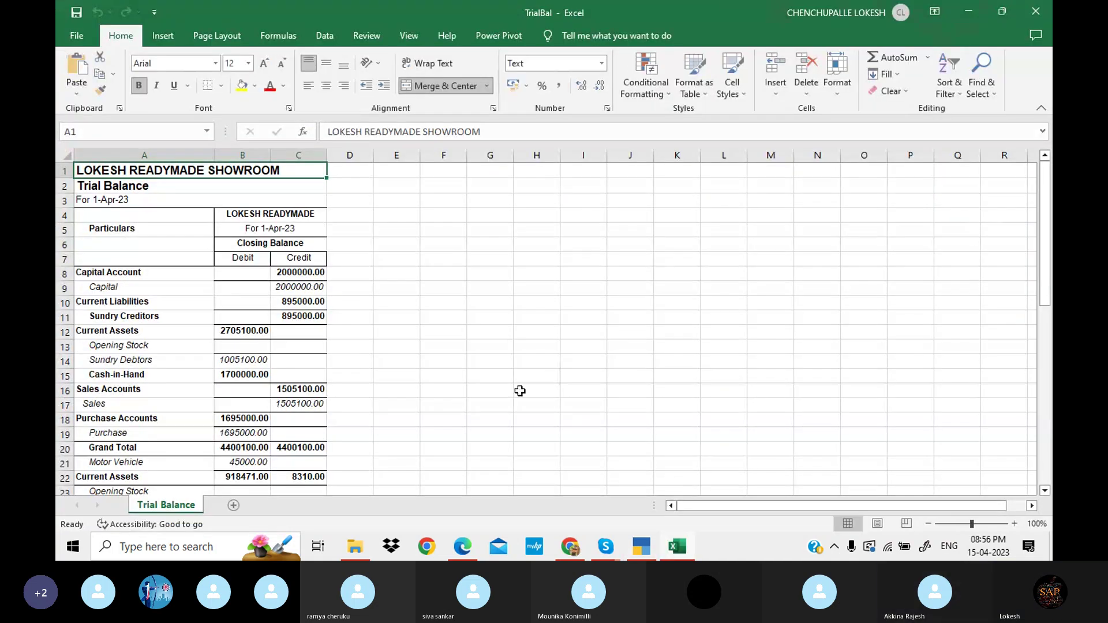
- Zoom out and scroll to view the whole Trial Balance table down to Grand Total
{"action": "scroll", "coordinate": [376, 361], "scroll_direction": "down", "scroll_amount": 3}
{"action": "scroll", "coordinate": [378, 366], "scroll_direction": "down", "scroll_amount": 6}
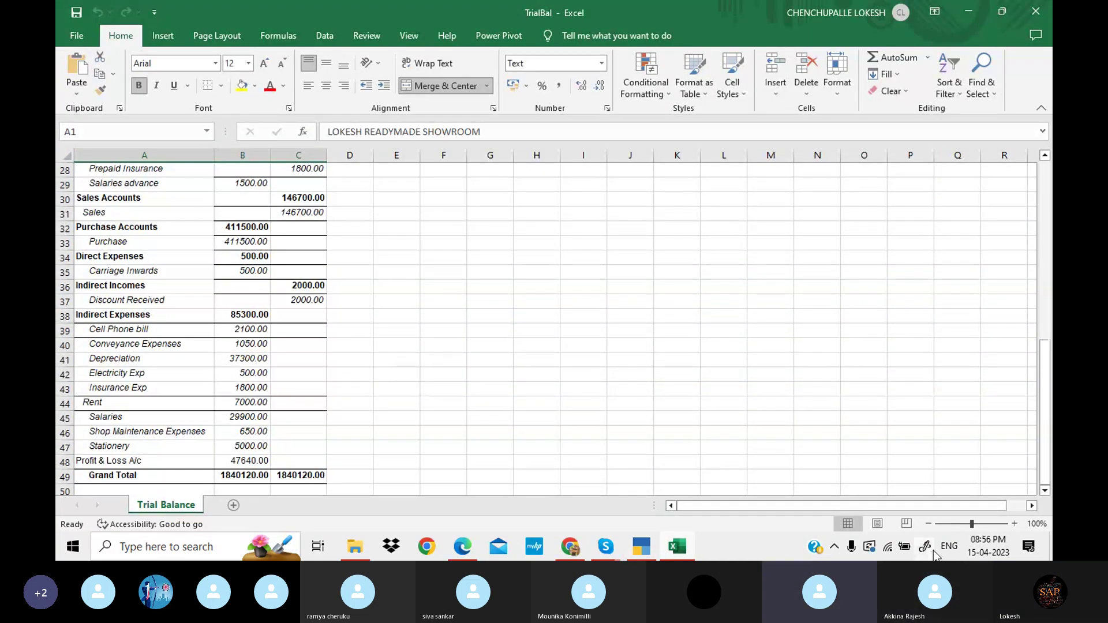
{"action": "left_click", "coordinate": [930, 524]}
{"action": "left_click", "coordinate": [930, 525]}
{"action": "left_click", "coordinate": [929, 524]}
{"action": "left_click", "coordinate": [930, 524]}
{"action": "left_click", "coordinate": [930, 525]}
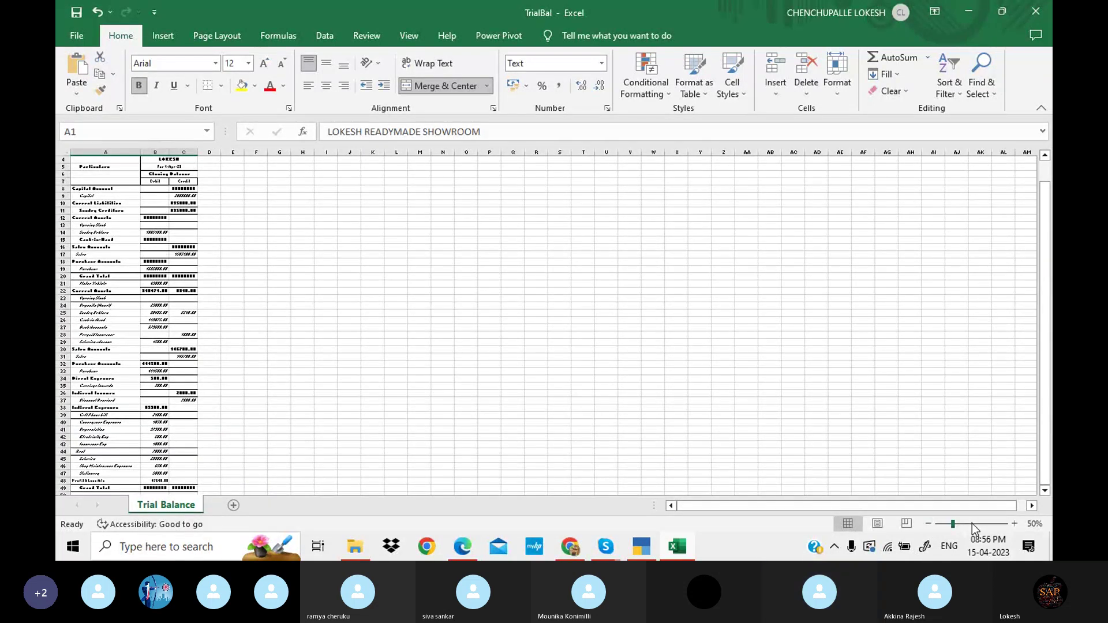
{"action": "scroll", "coordinate": [413, 359], "scroll_direction": "up", "scroll_amount": 4, "text": "ctrl"}
{"action": "scroll", "coordinate": [412, 359], "scroll_direction": "up", "scroll_amount": 5}
{"action": "scroll", "coordinate": [311, 337], "scroll_direction": "down", "scroll_amount": 7}
{"action": "scroll", "coordinate": [311, 336], "scroll_direction": "down", "scroll_amount": 8}
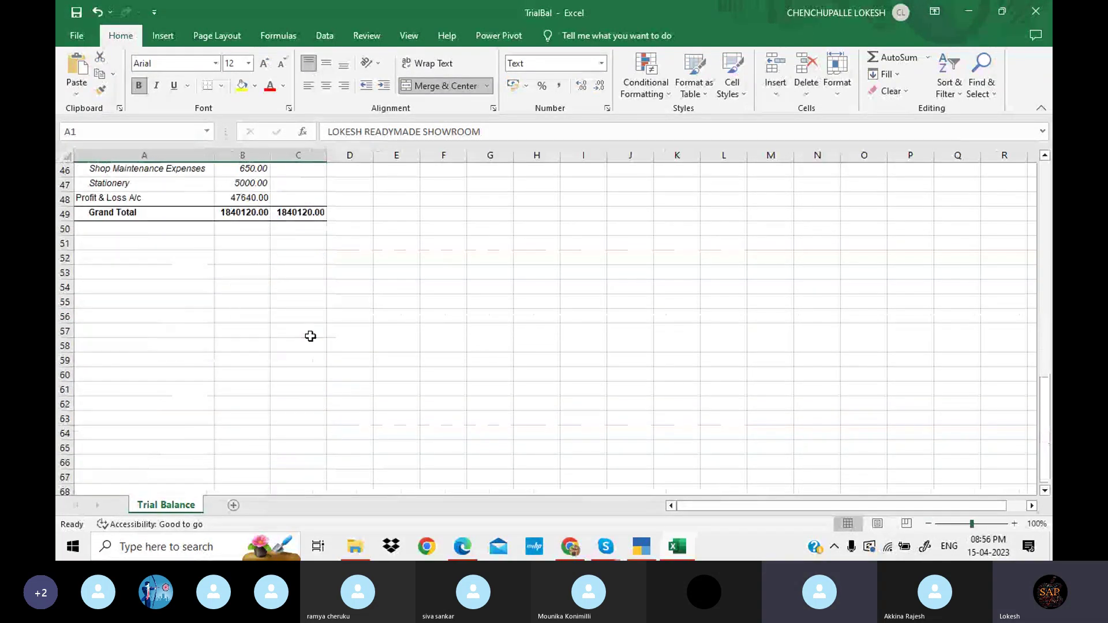
{"action": "scroll", "coordinate": [310, 337], "scroll_direction": "up", "scroll_amount": 11}
{"action": "scroll", "coordinate": [311, 337], "scroll_direction": "up", "scroll_amount": 4}
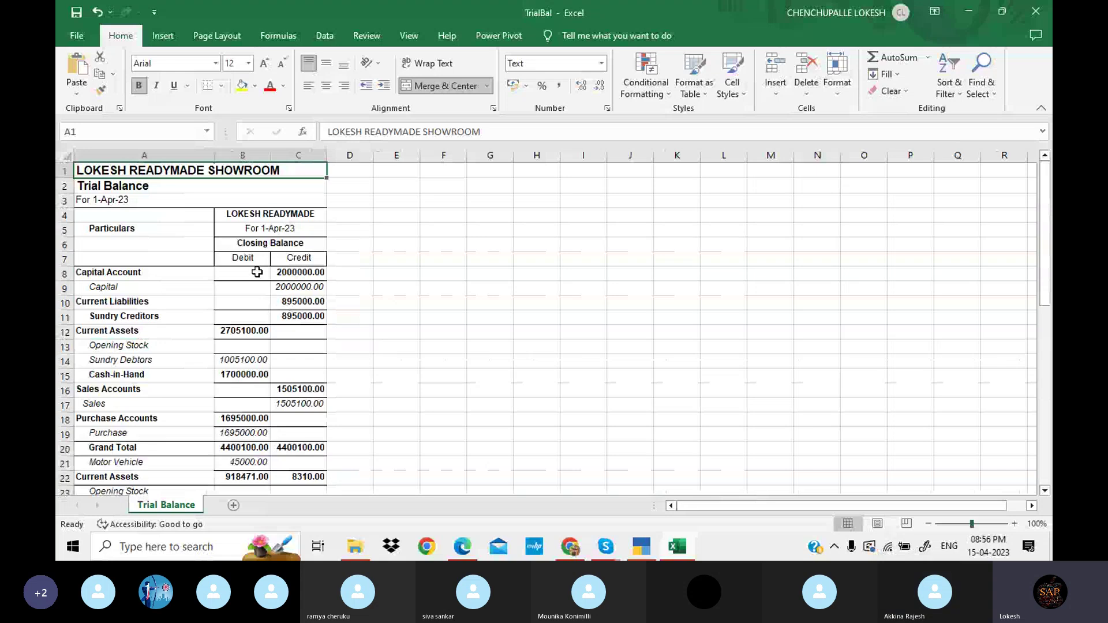
- Apply All Borders to A1:C49 through the Grand Total row
{"action": "mouse_move", "coordinate": [265, 171]}
{"action": "left_mouse_down"}
{"action": "mouse_move", "coordinate": [264, 348]}
{"action": "mouse_move", "coordinate": [302, 475]}
{"action": "left_mouse_up"}
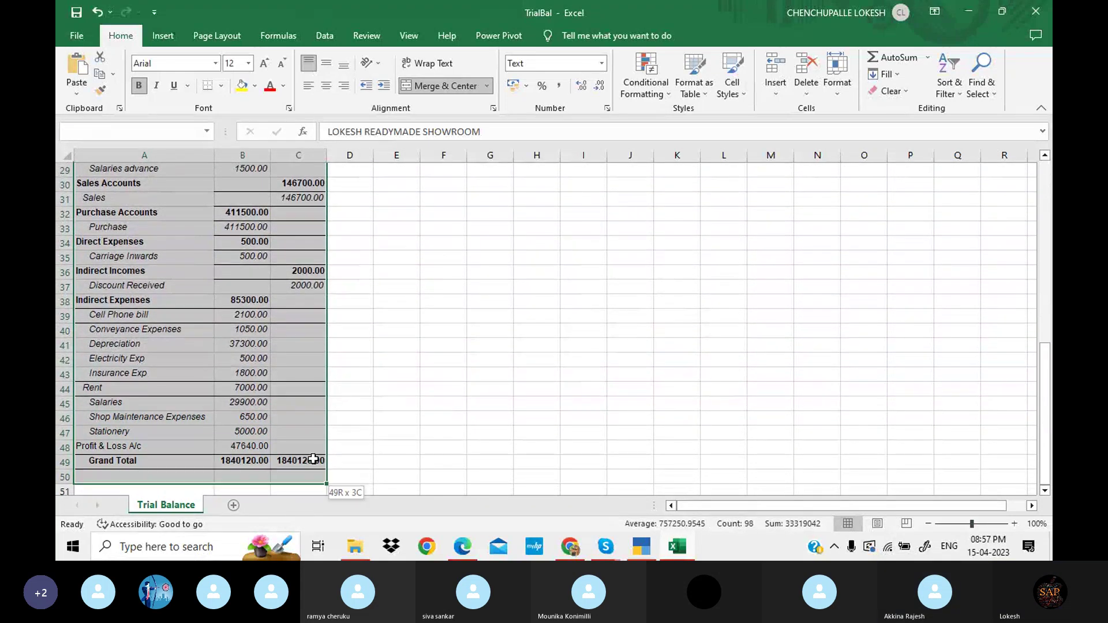
{"action": "left_click_drag", "start_coordinate": [302, 475], "coordinate": [311, 465]}
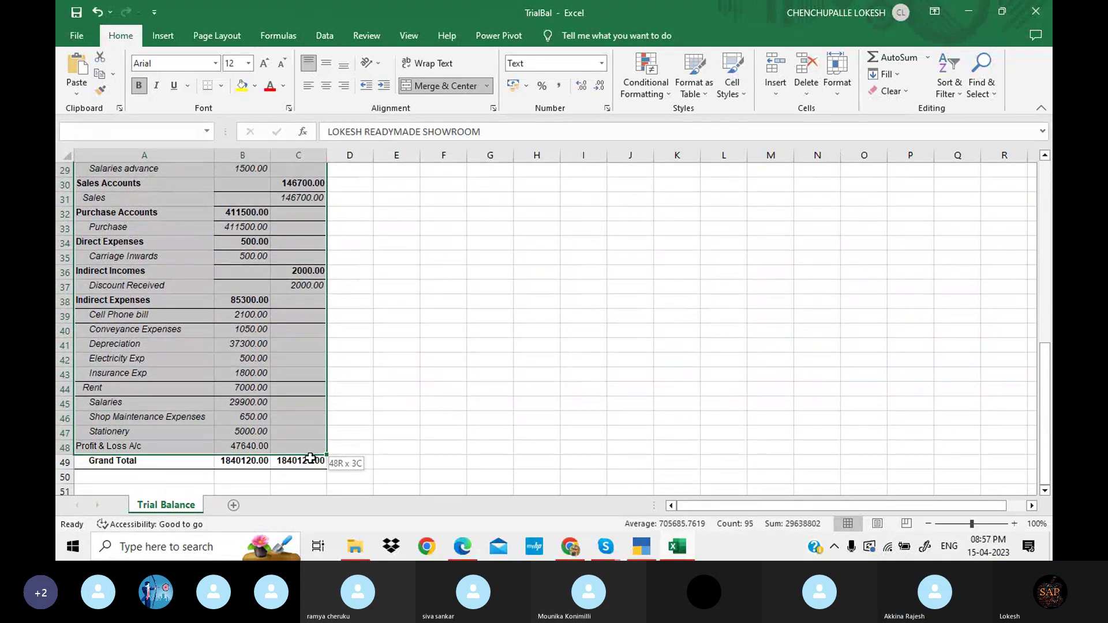
{"action": "left_click", "coordinate": [221, 85]}
{"action": "left_click", "coordinate": [269, 212]}
{"action": "scroll", "coordinate": [373, 329], "scroll_direction": "up", "scroll_amount": 9}
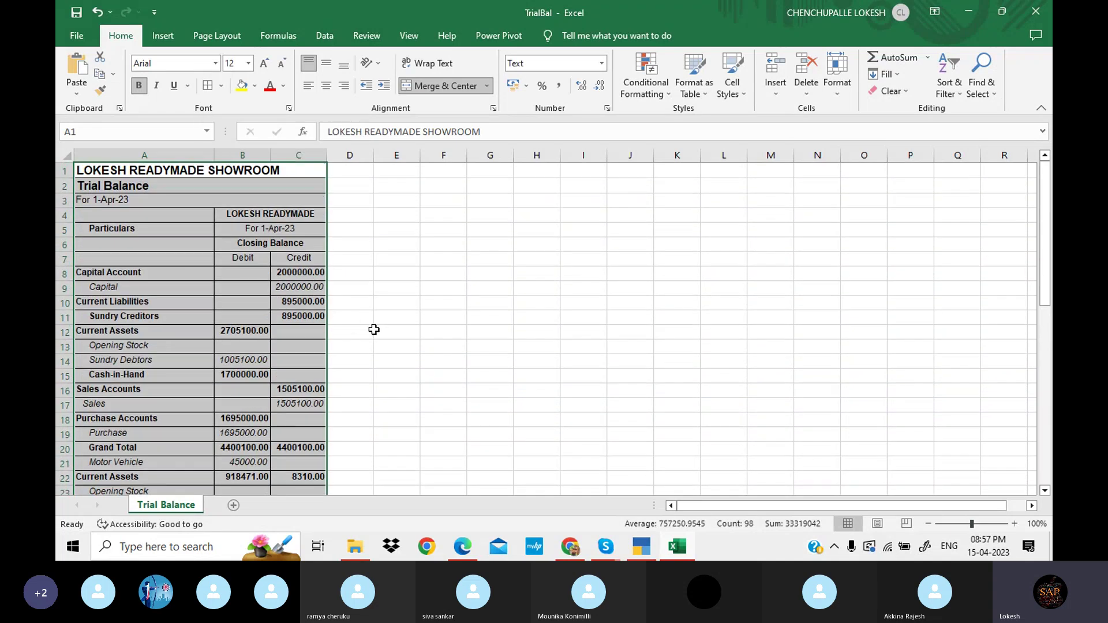
{"action": "left_click", "coordinate": [384, 332]}
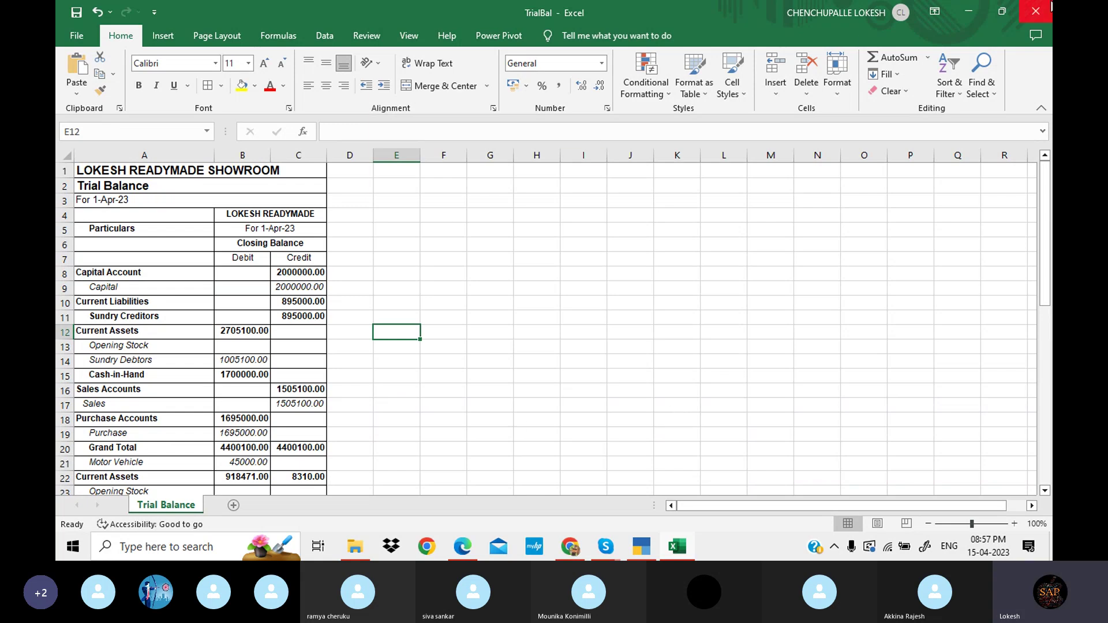
- Close TrialBal.xlsx without saving, then exit the Trial Balance to the Gateway of Tally
{"action": "left_click", "coordinate": [1051, 6]}
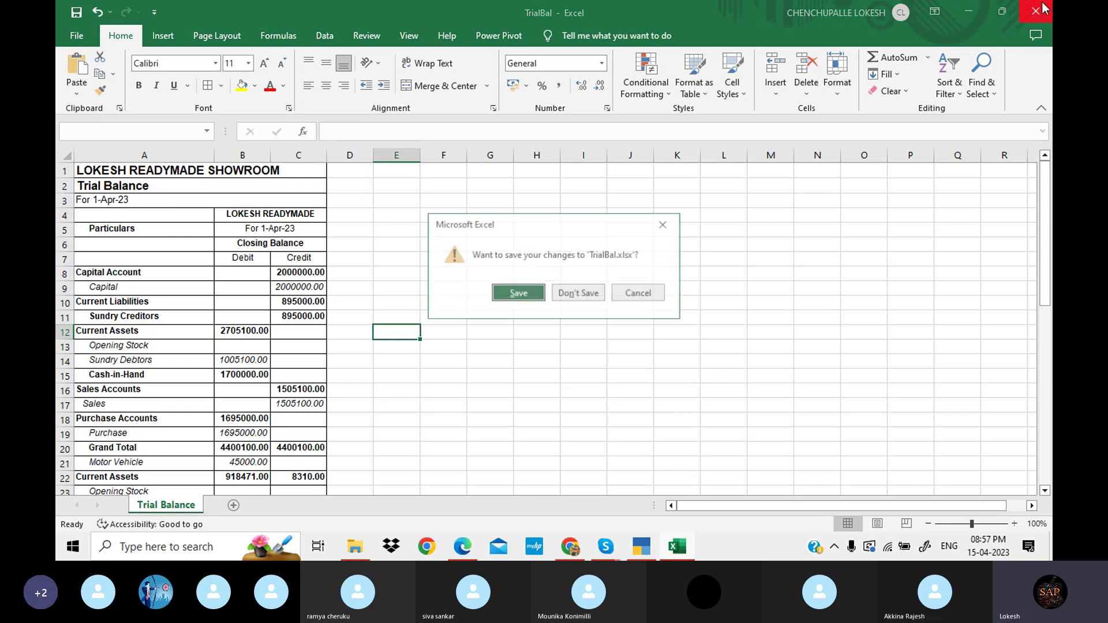
{"action": "left_click", "coordinate": [597, 292]}
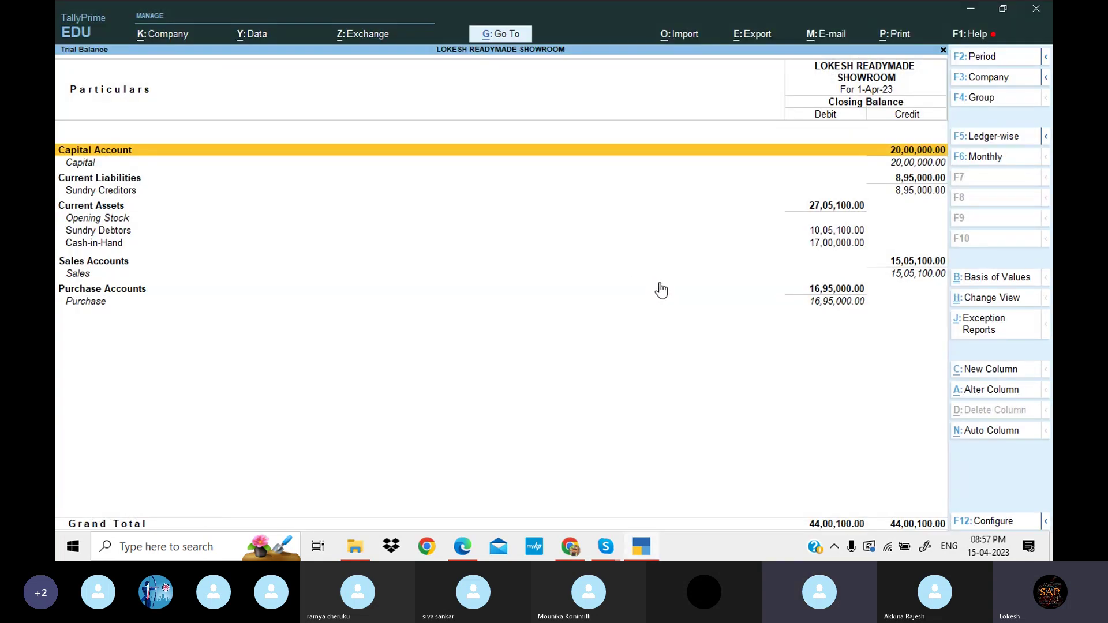
{"action": "key", "text": "Escape"}
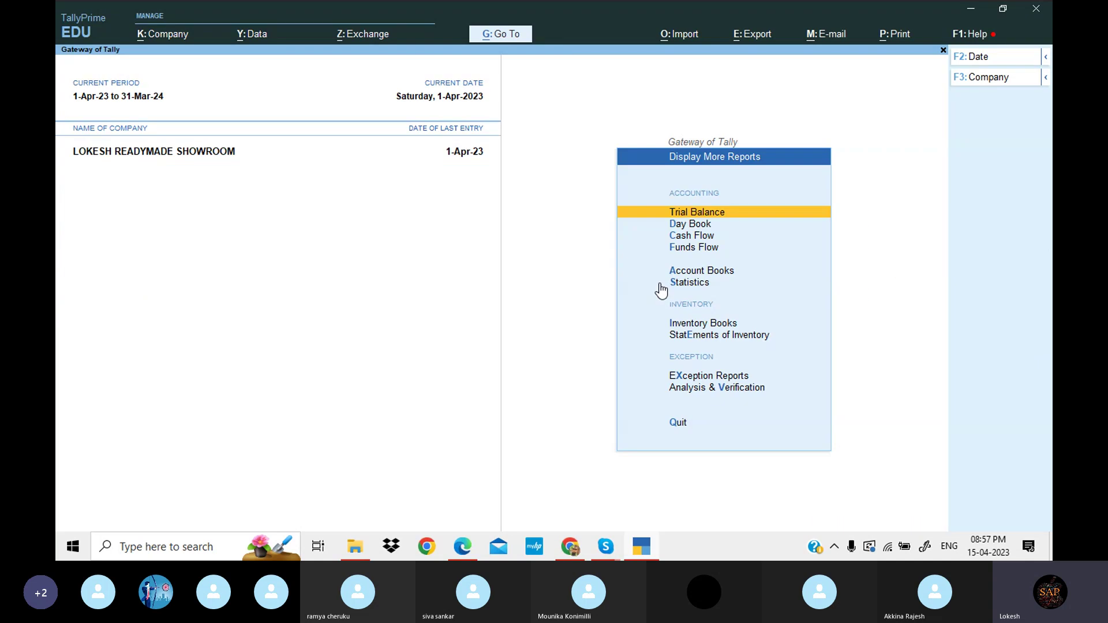
{"action": "key", "text": "Escape"}
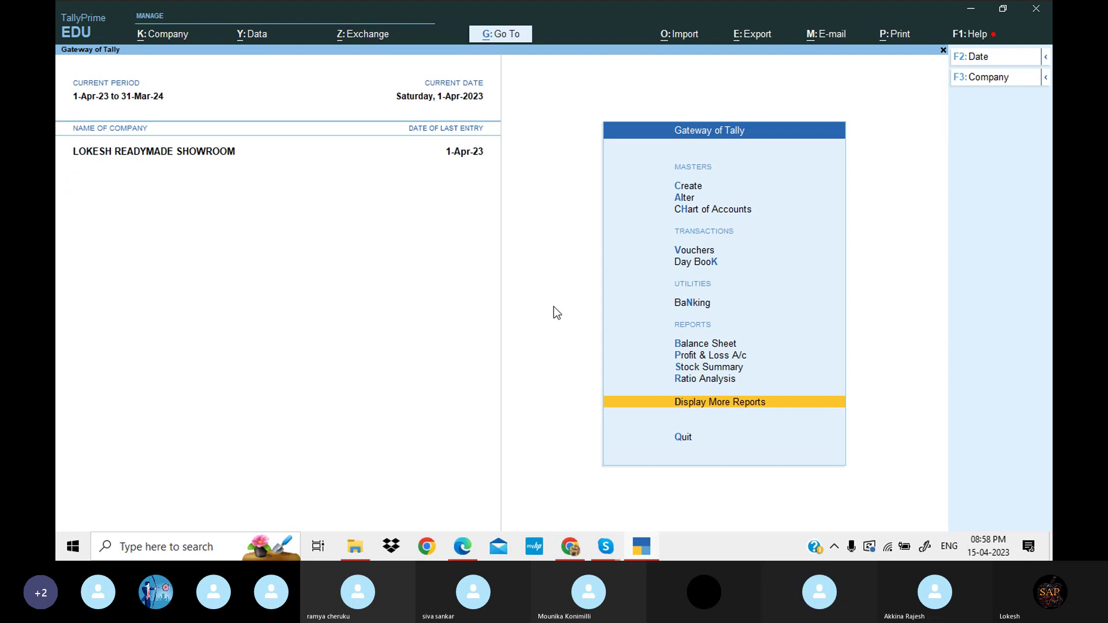
- Bring the Skype Tally Prime Batch 28 group call window back to the front
{"action": "left_click", "coordinate": [605, 547]}
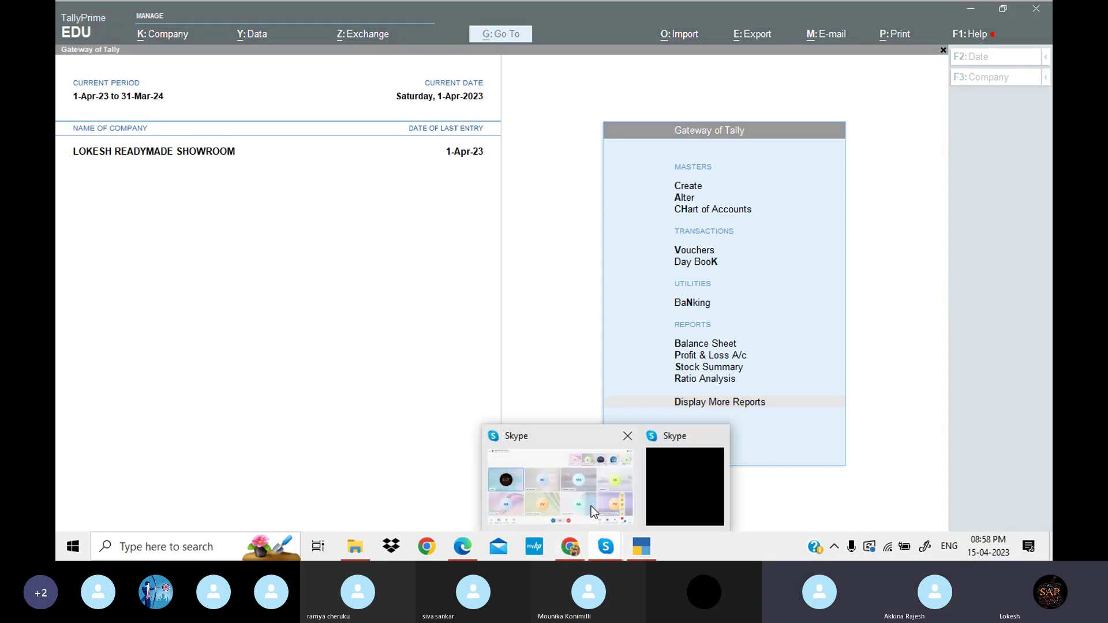
{"action": "left_click", "coordinate": [588, 490]}
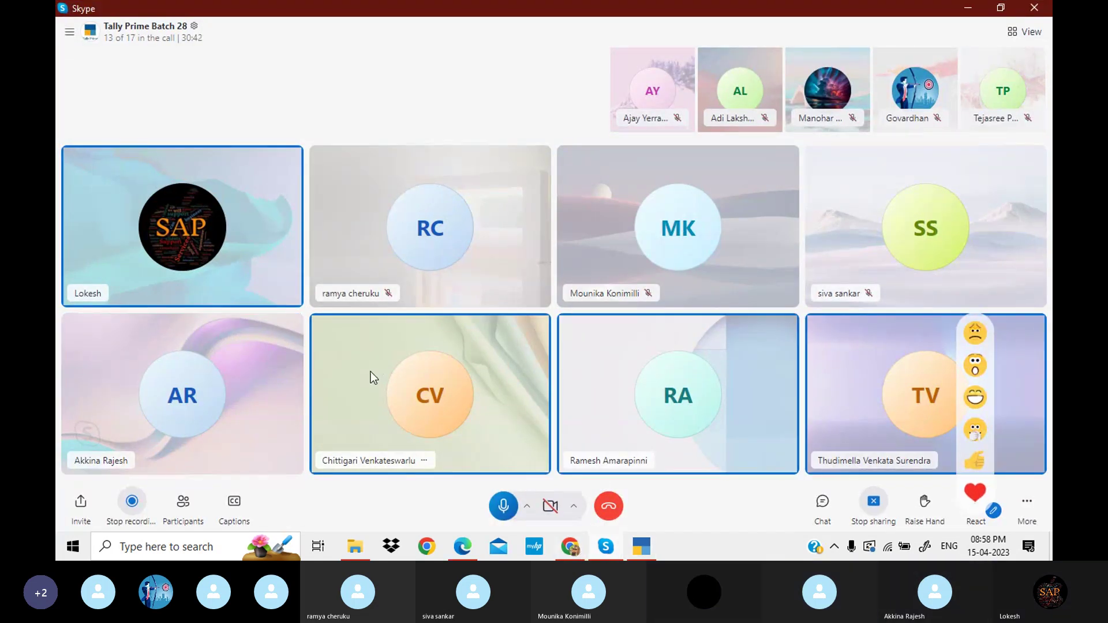